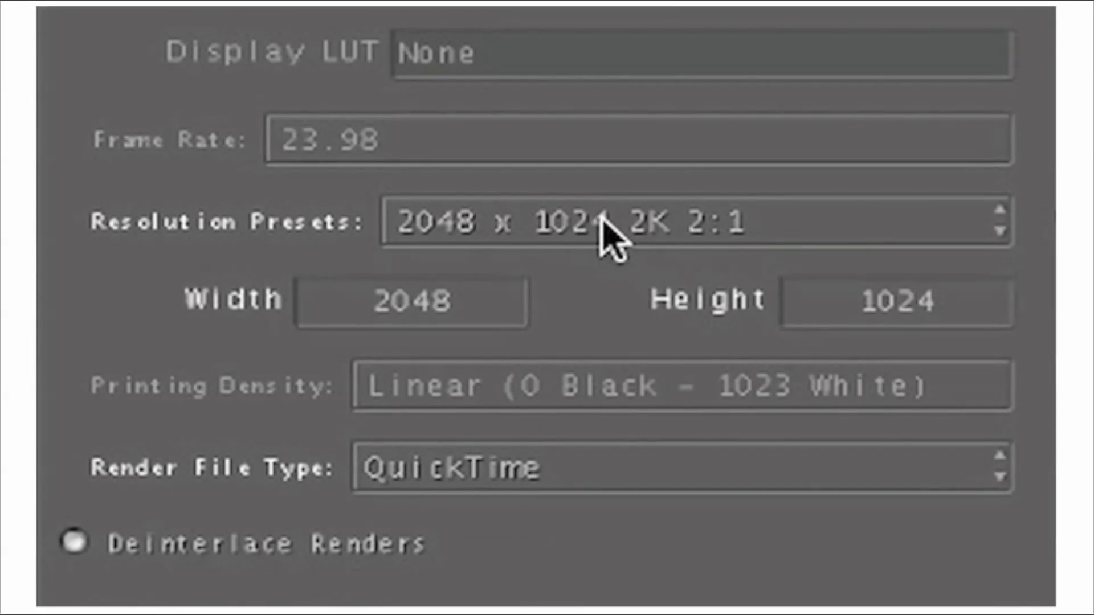
Step: Choose the 4096 x 2048 4K 2:1 resolution preset for the project
click(757, 175)
click(765, 402)
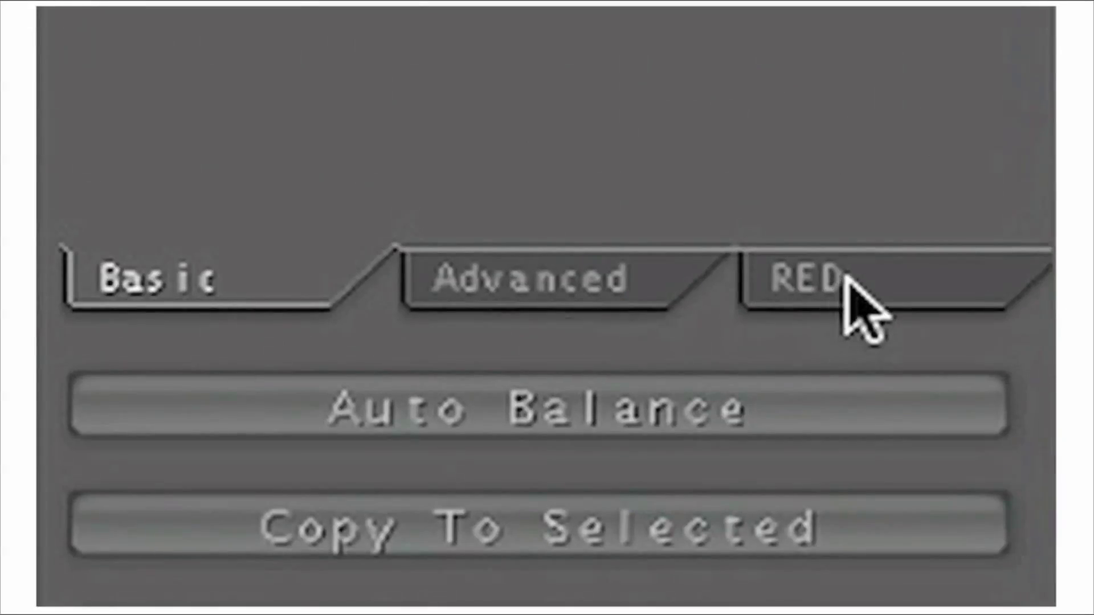
Step: Scrub up the RED clip's Exposure, Contrast and Brightness, then toggle the grade off and on to compare
click(1017, 349)
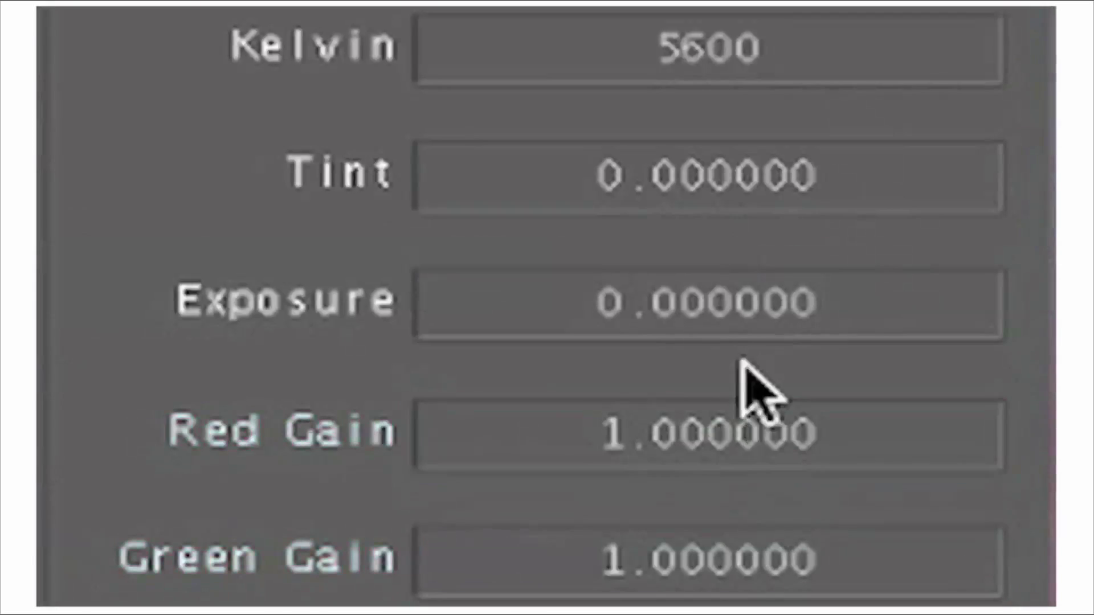
drag(735, 359, 753, 353)
mouse_move(760, 427)
mouse_down()
mouse_move(769, 329)
mouse_move(777, 350)
mouse_up()
drag(744, 445, 741, 454)
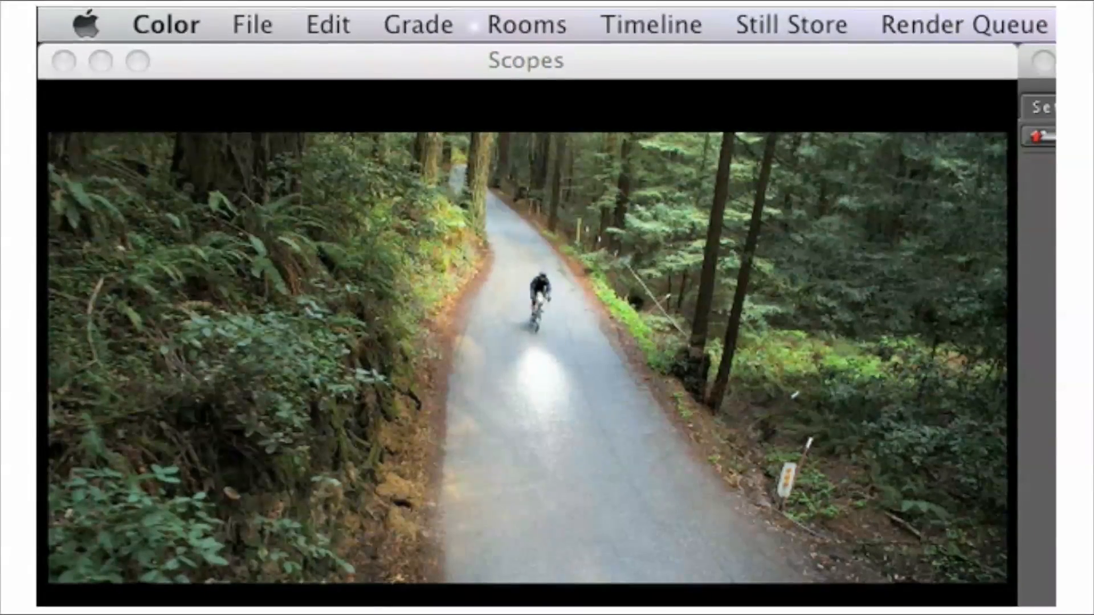
key(ctrl+g)
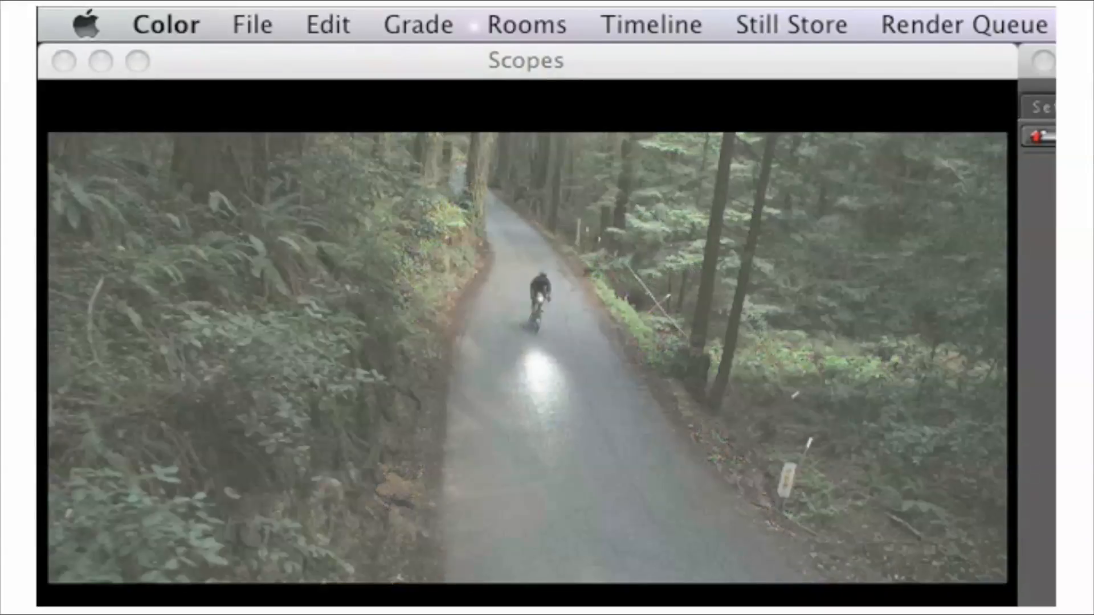
key(ctrl+g)
key(ctrl+g)
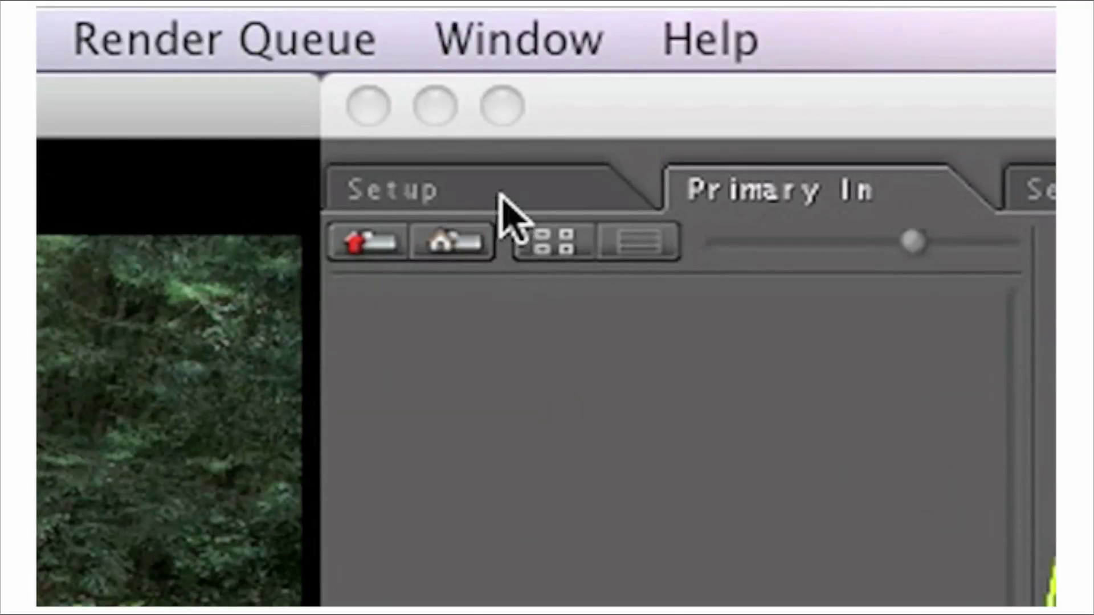
Step: Show the Setup room's resolution presets before switching over to Final Cut Pro
click(504, 212)
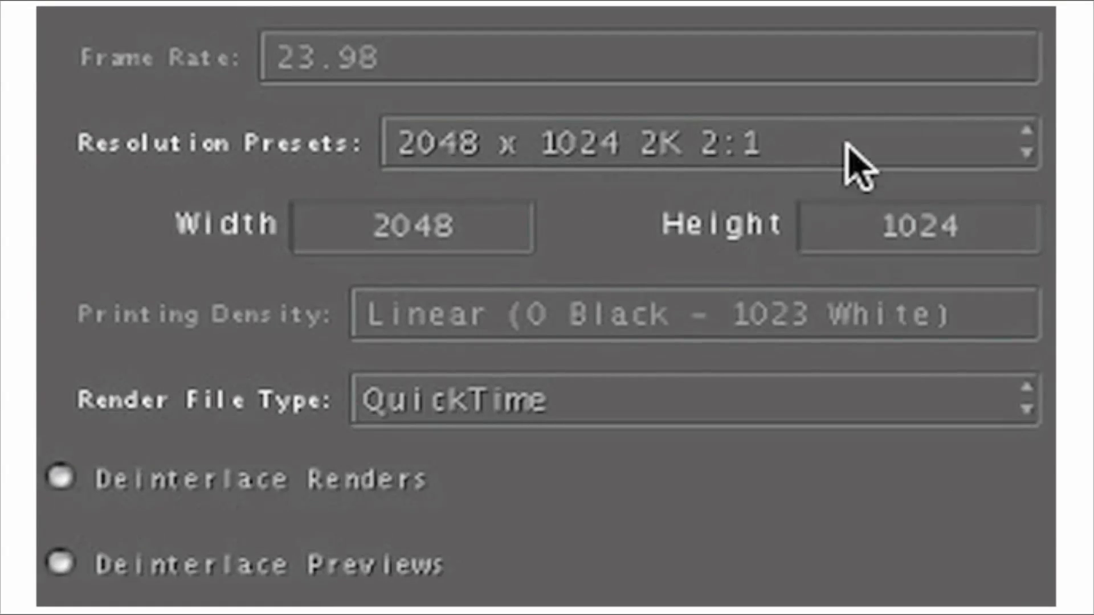
click(850, 154)
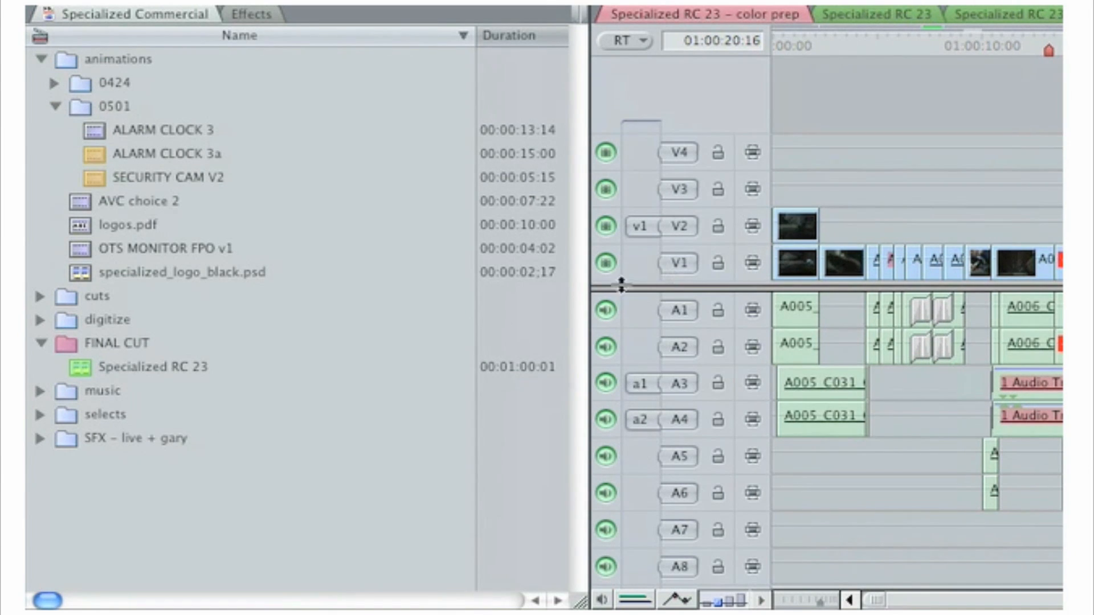
Step: Send the Specialized RC 23 sequence from the Browser to Color
click(81, 360)
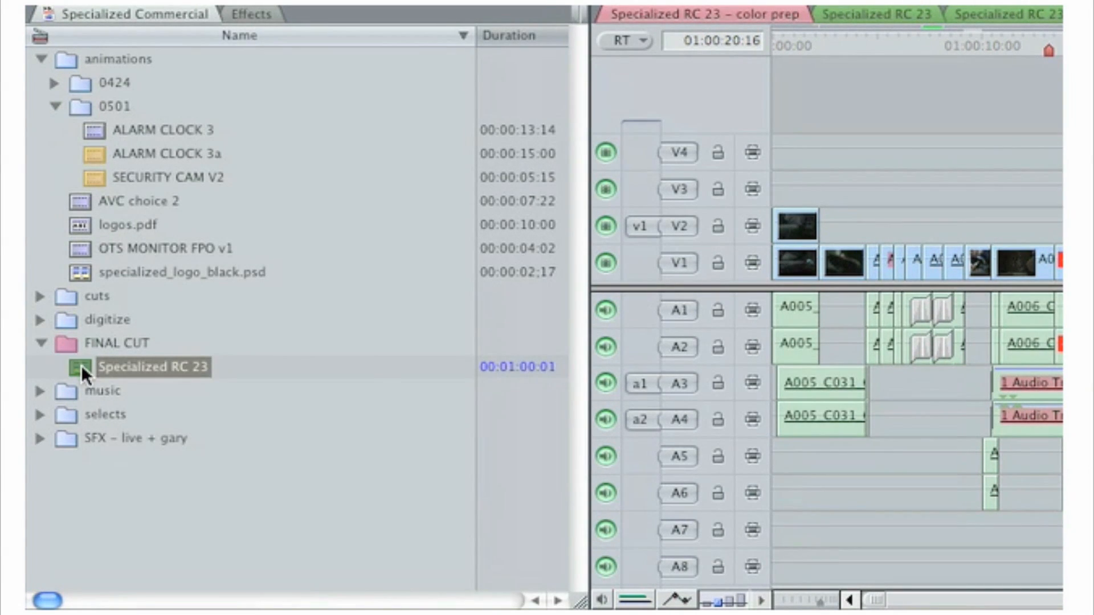
right_click(81, 368)
mouse_move(145, 435)
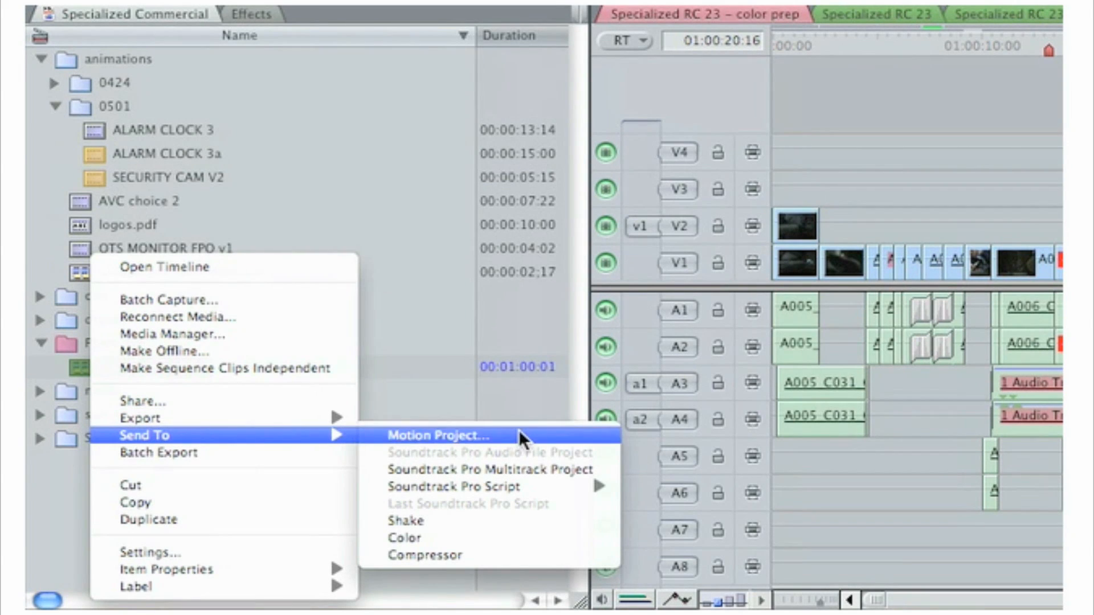
click(482, 533)
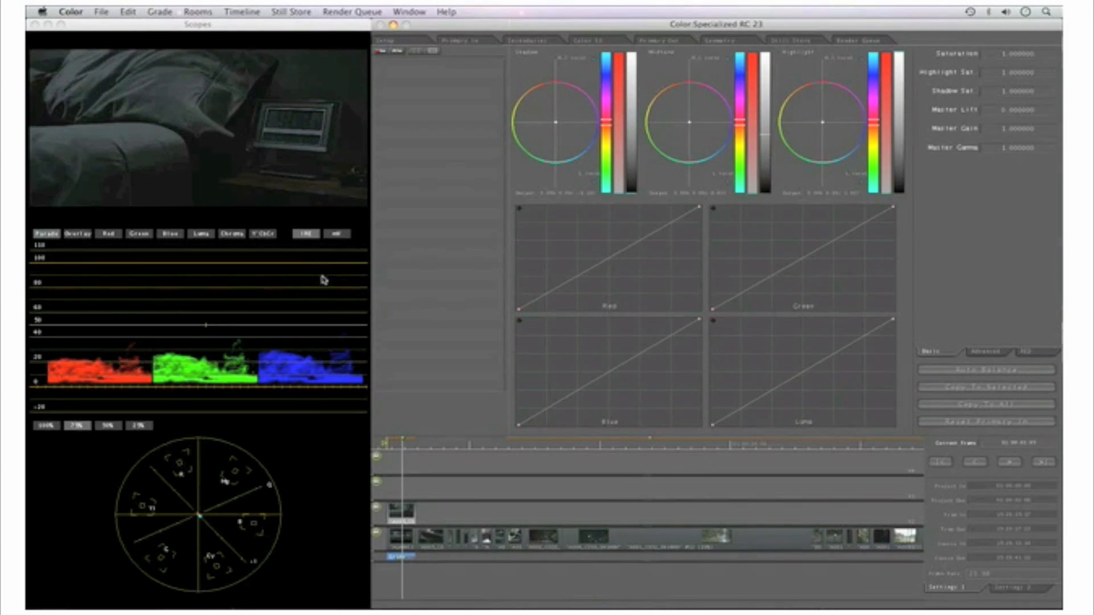
Step: Move the playhead to the forest road clip and show its Primary In controls
drag(402, 445, 635, 453)
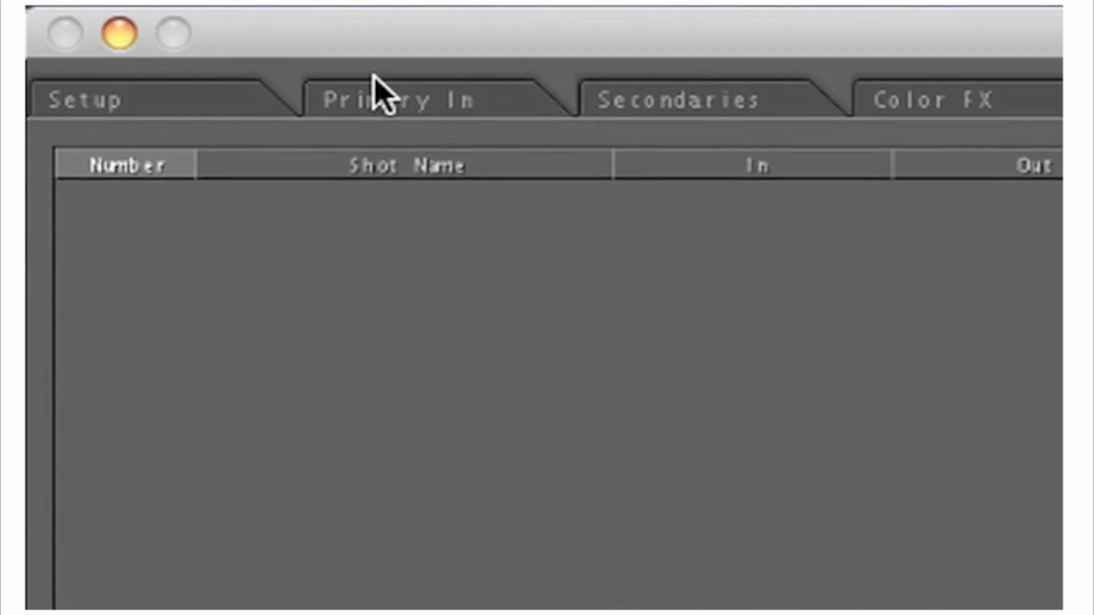
click(462, 40)
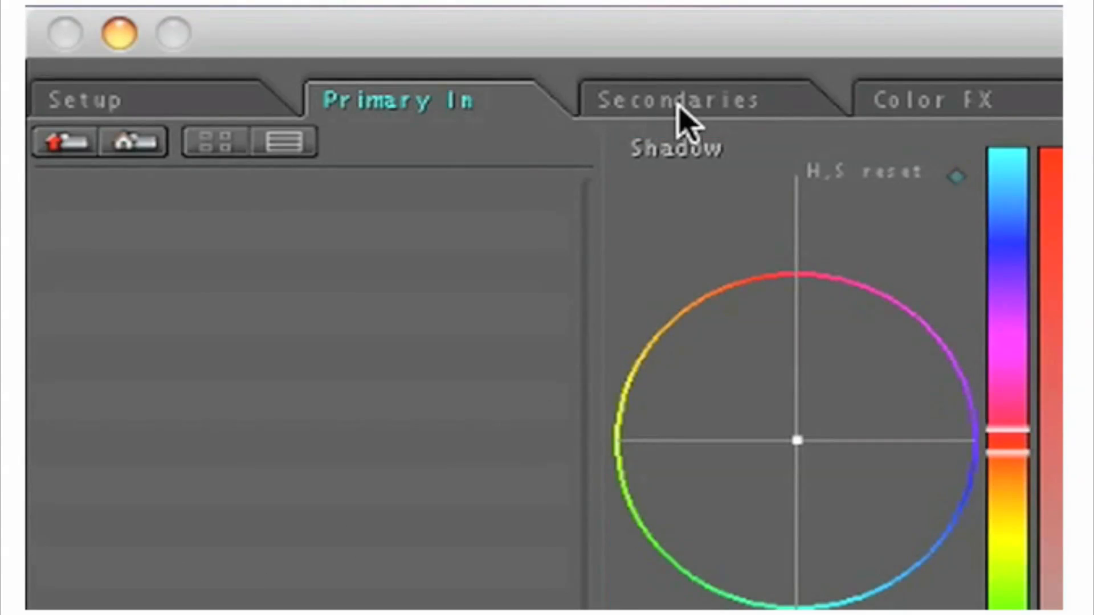
Step: Enable a Secondaries vignette on the forest shot and drag its circle toward the rider
click(680, 100)
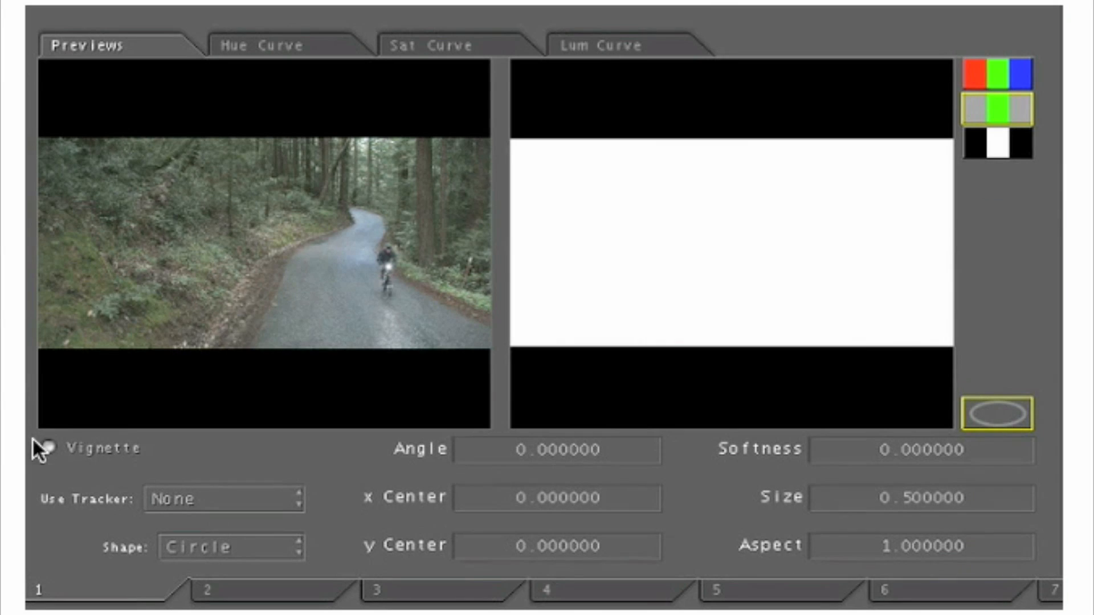
click(44, 443)
drag(224, 270, 318, 249)
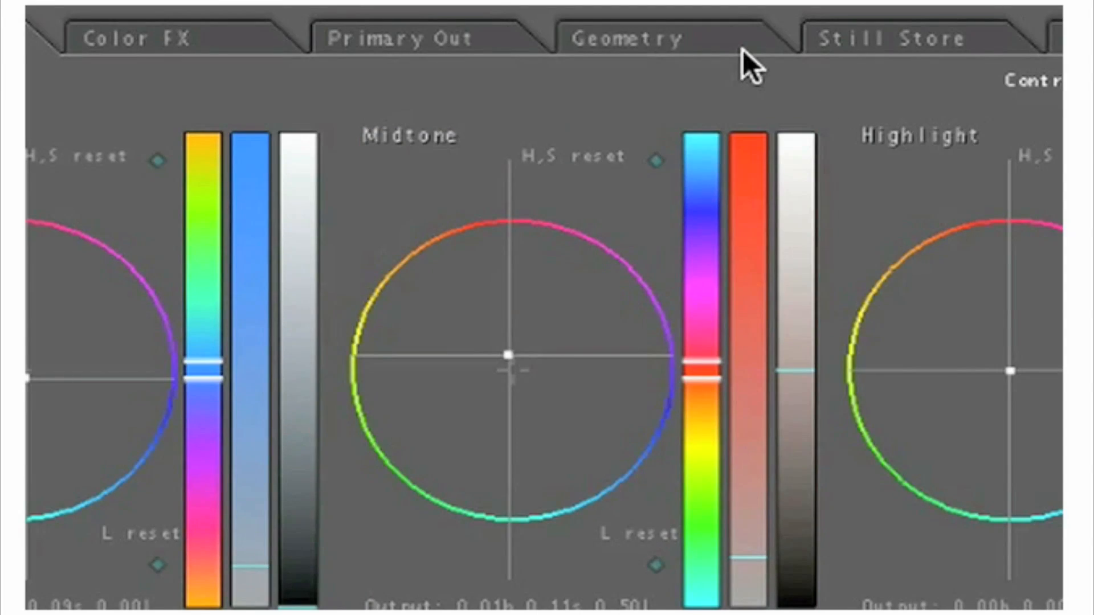
Step: In Geometry, shrink the framing box and shift it to push in on the rider
click(745, 45)
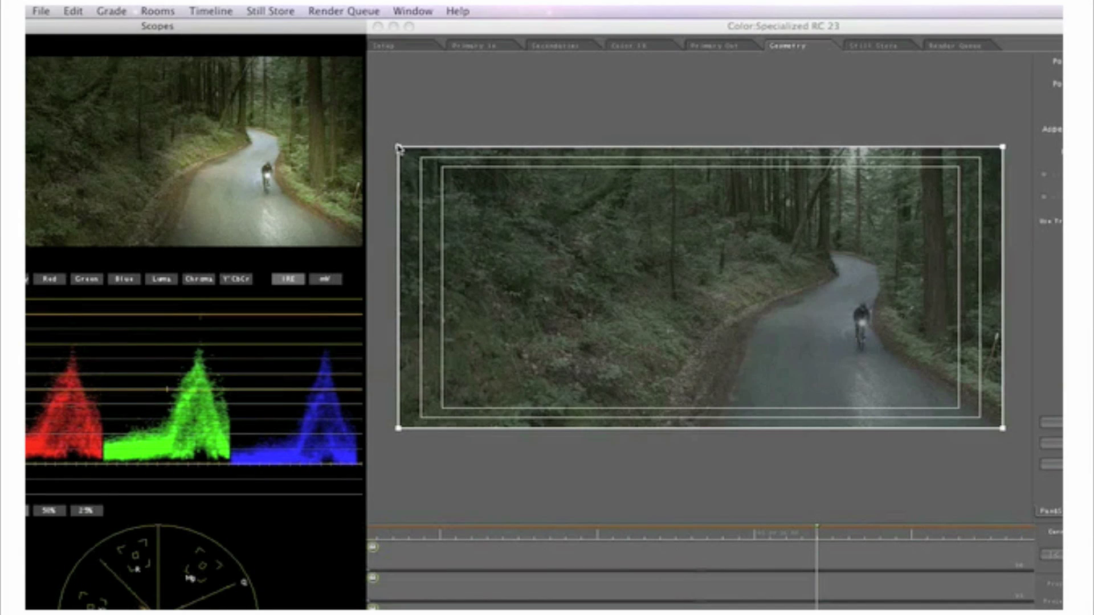
drag(398, 148, 494, 198)
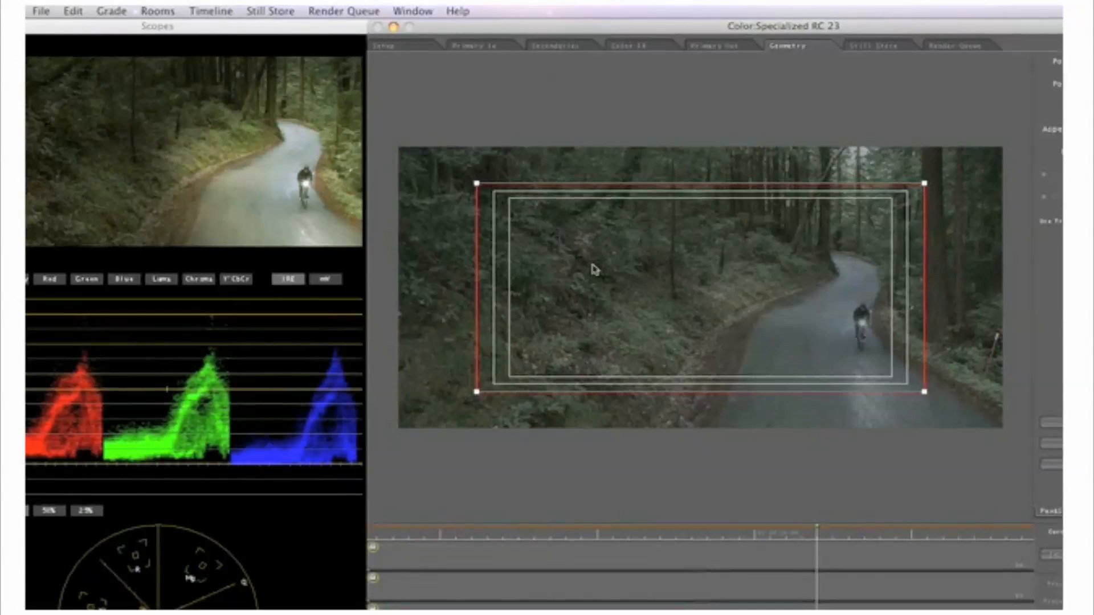
drag(590, 270, 645, 295)
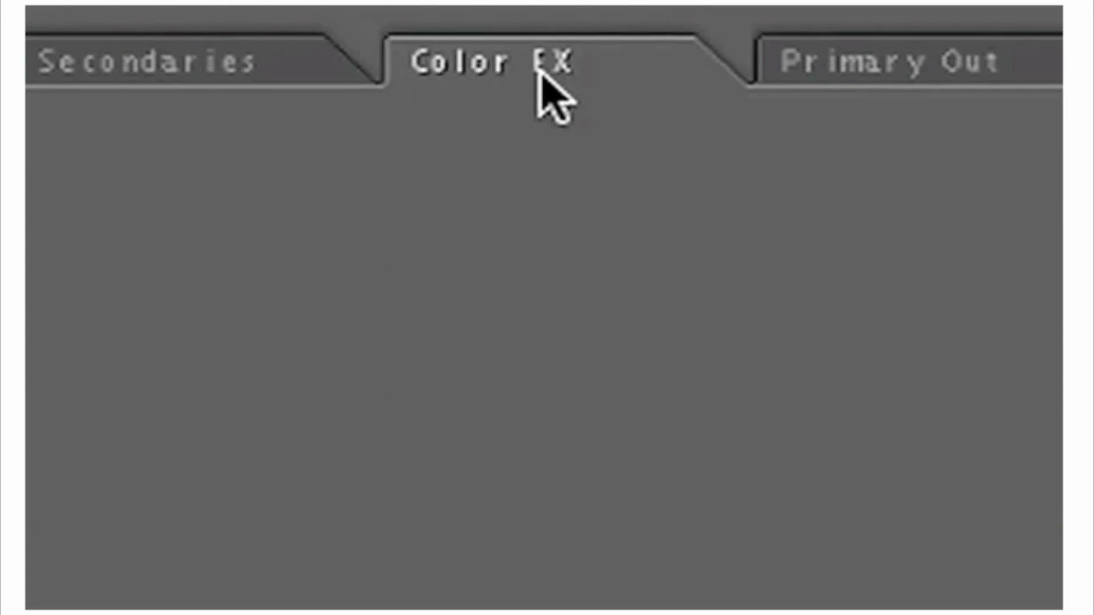
Step: Add a Film Look effect from Color FX and set the render file type to DPX
click(631, 45)
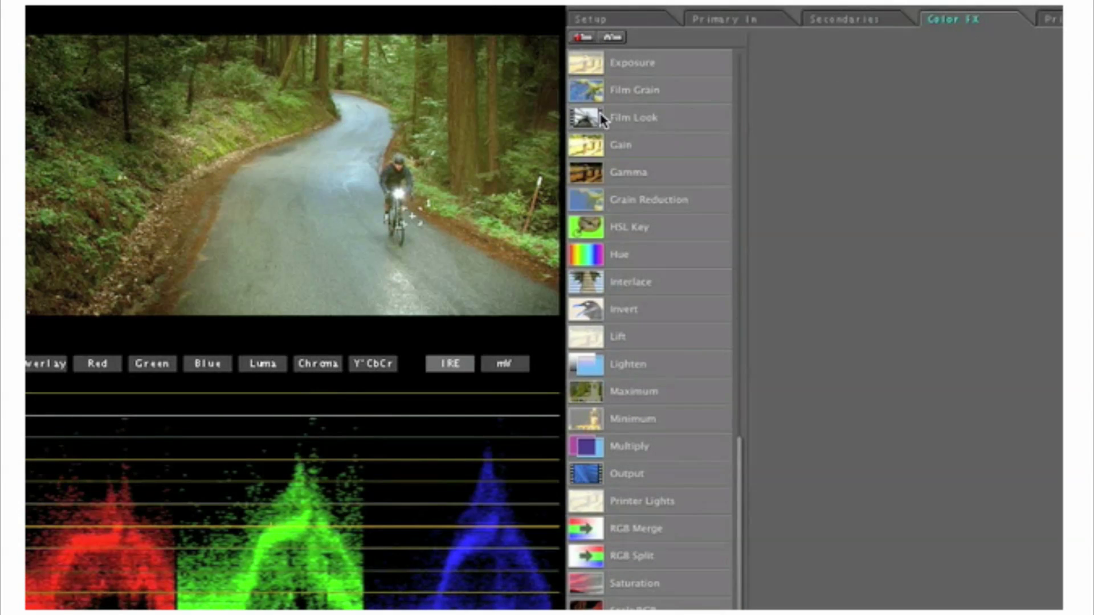
drag(600, 119, 842, 158)
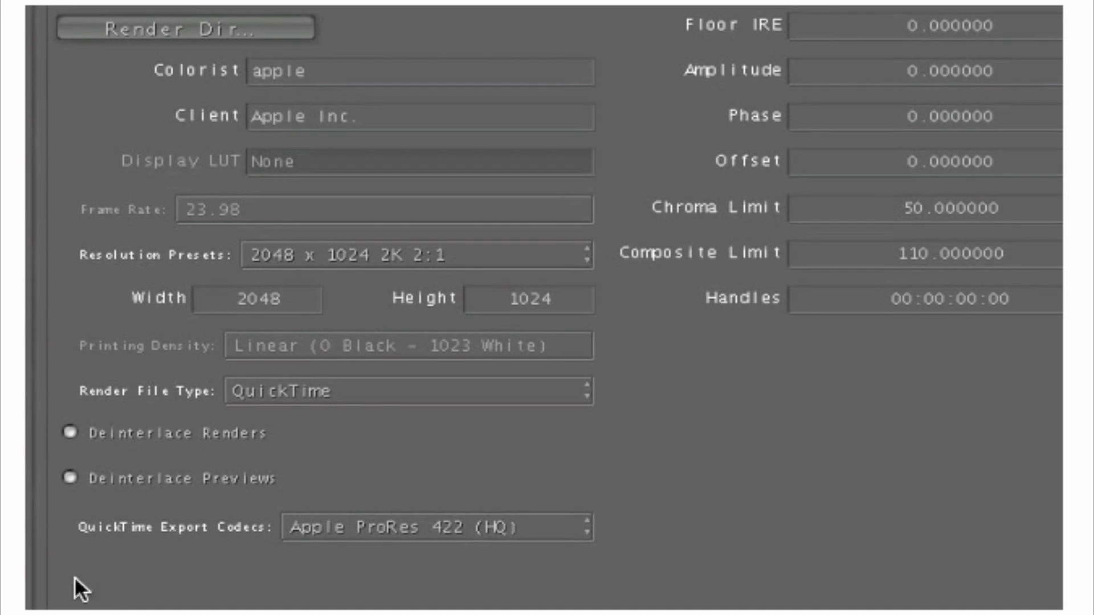
click(380, 392)
click(377, 411)
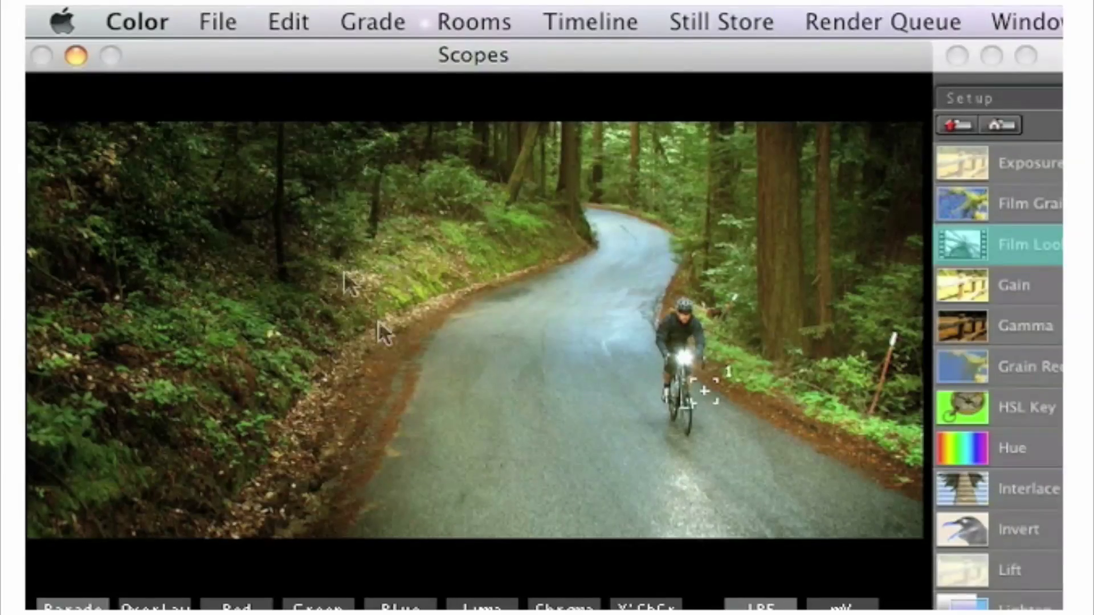
Step: Send the grade back to Final Cut Pro and flip between the '(from Color)' and color prep sequences
click(209, 13)
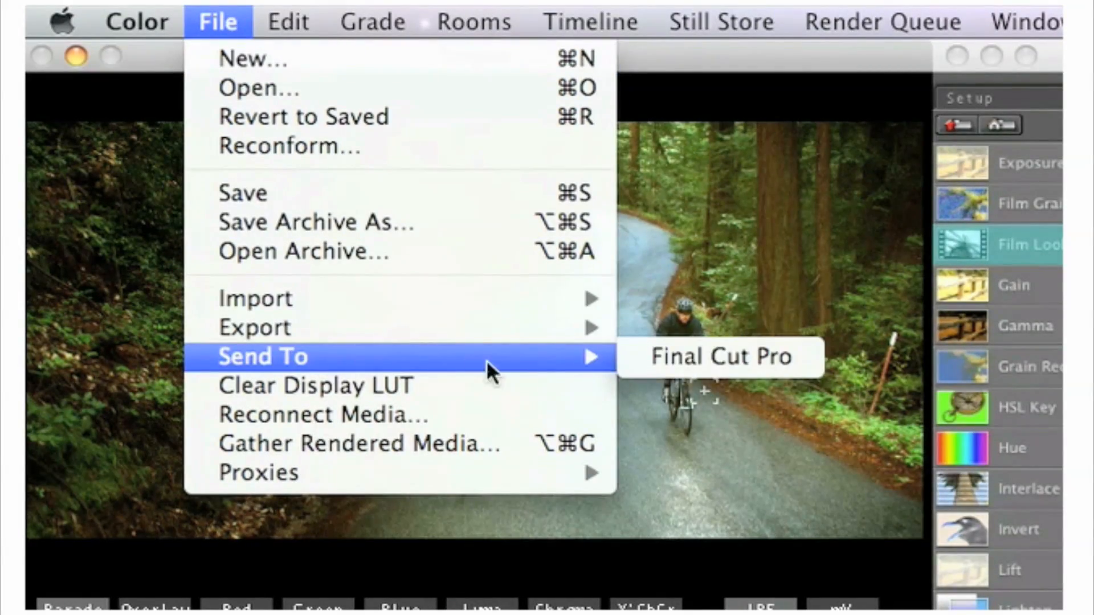
click(702, 356)
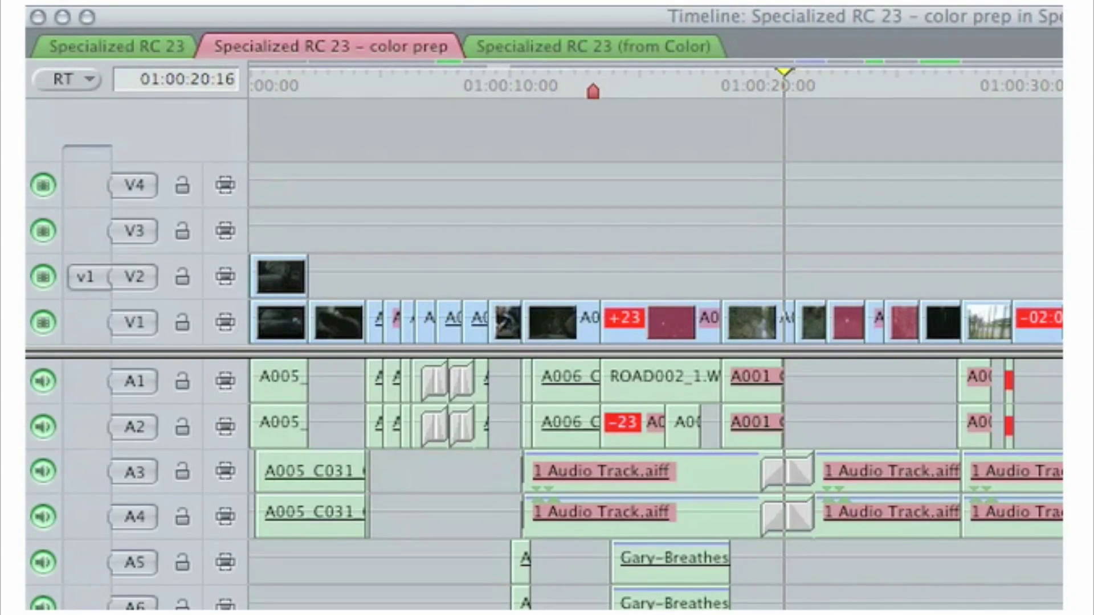
click(593, 46)
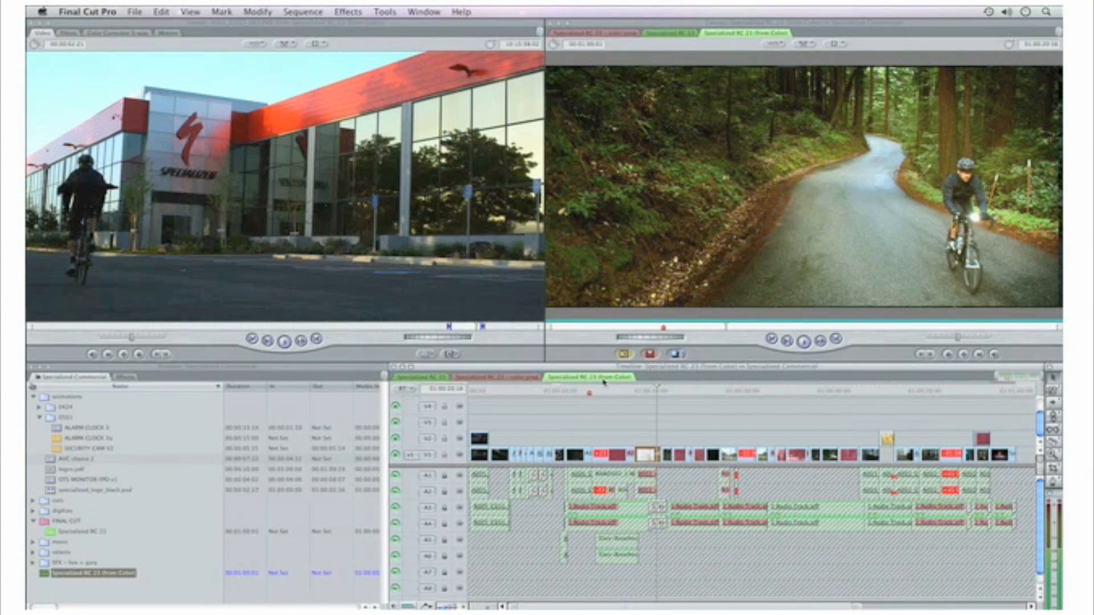
click(527, 379)
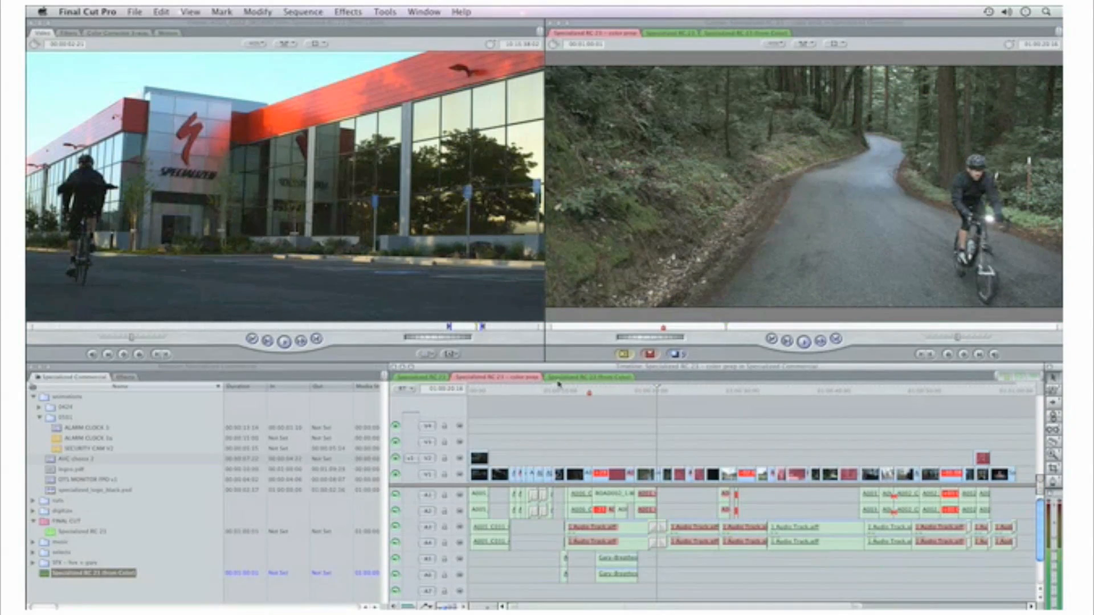
click(589, 379)
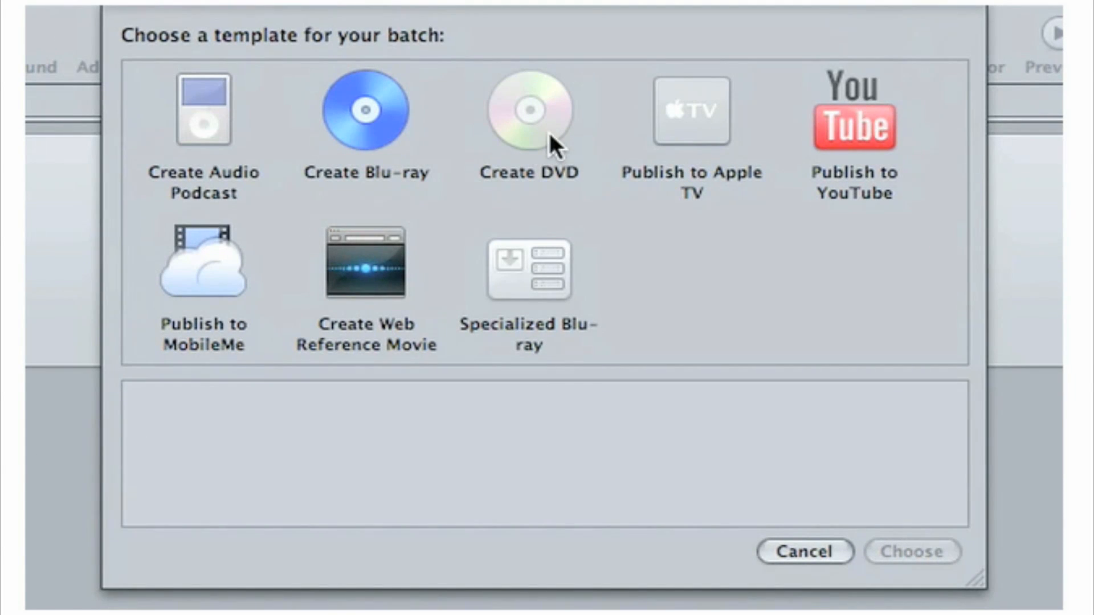
Step: Start a Create Blu-ray batch and set its Disc Template to Blue Green
click(377, 120)
key(Return)
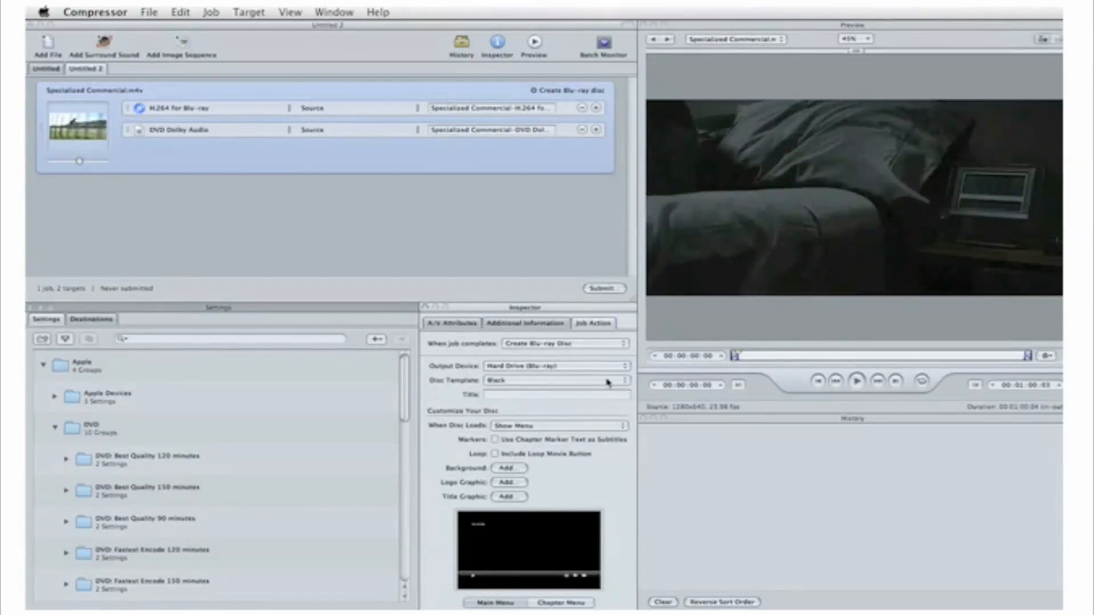
click(607, 382)
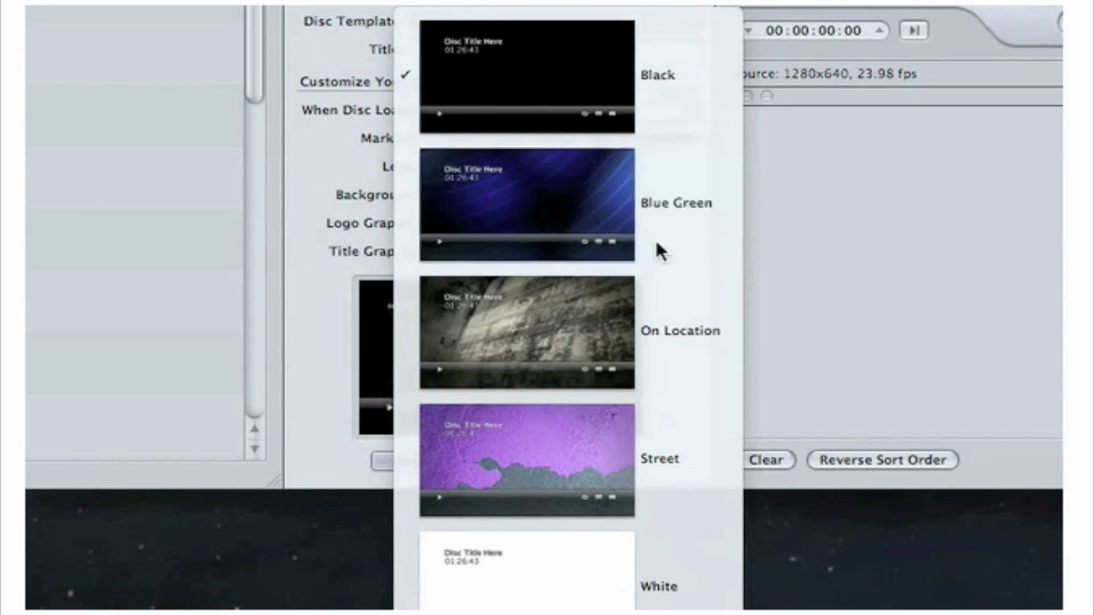
click(608, 471)
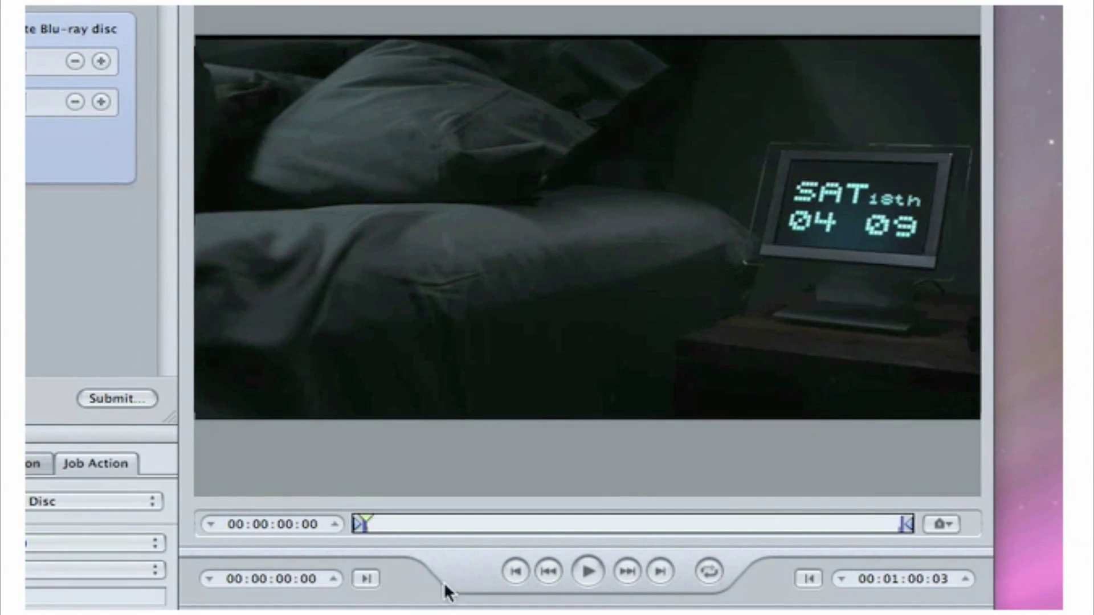
Step: Add a chapter marker further into the commercial and begin entering the 'Specialized' disc title
drag(361, 524, 579, 522)
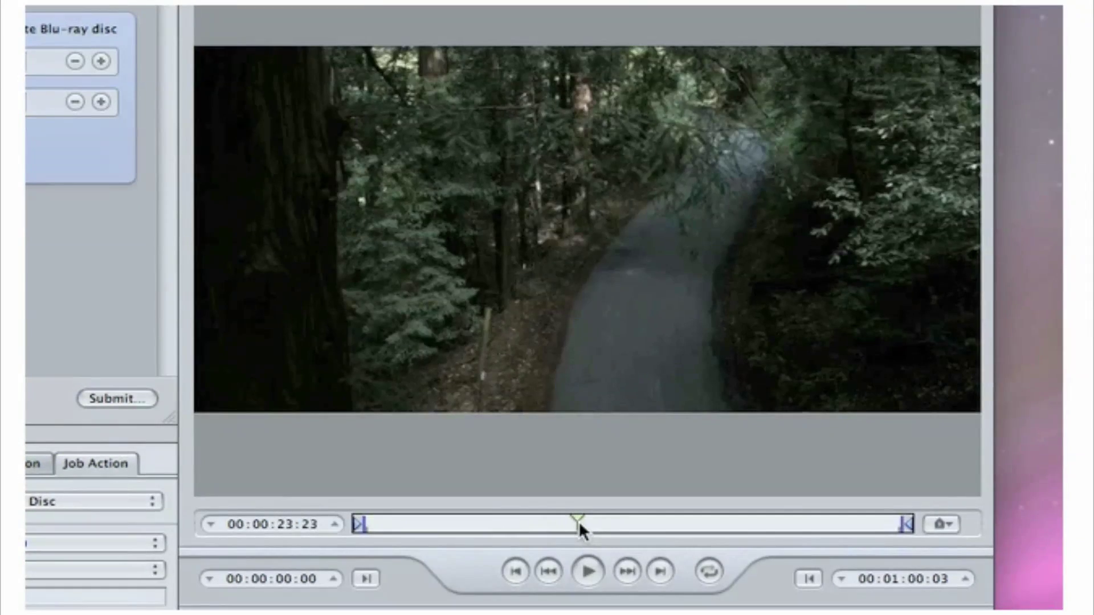
click(943, 524)
click(635, 323)
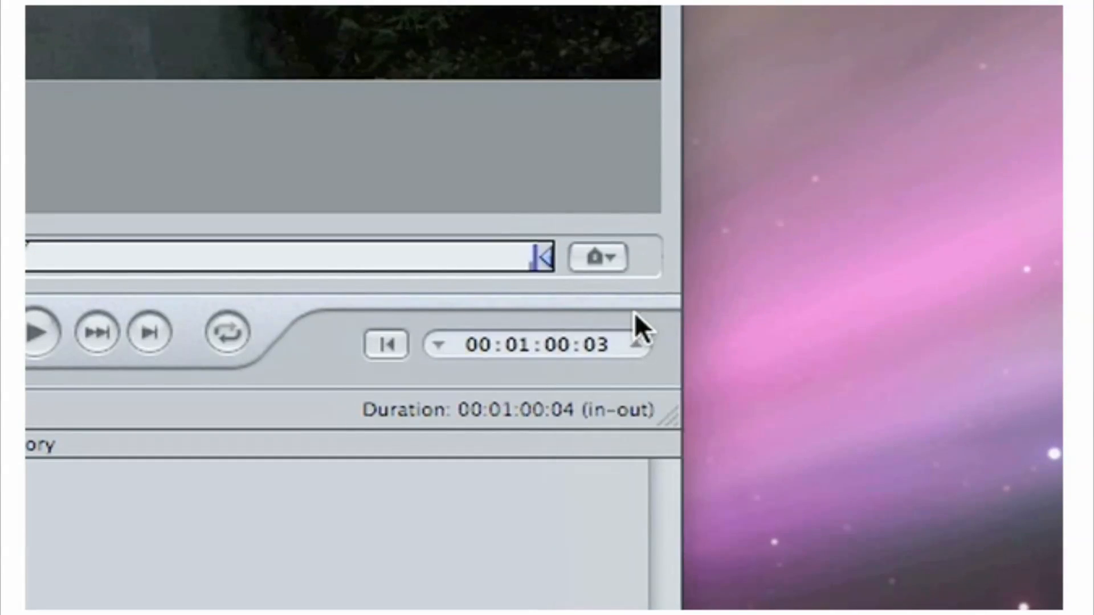
click(555, 393)
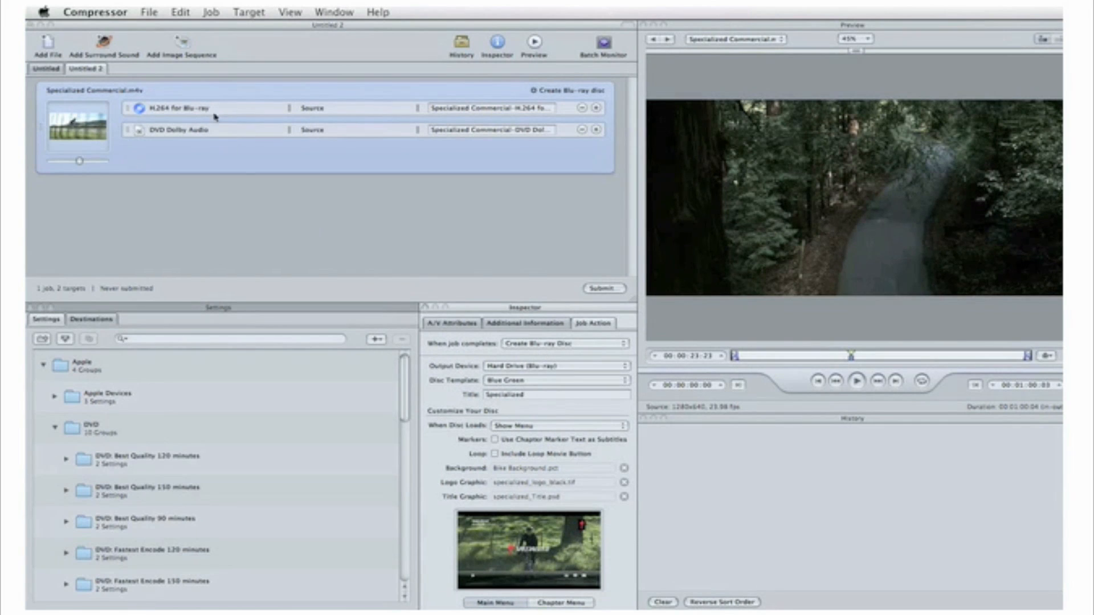
Step: Save the batch as a 'Specialized Blu…' template via File > Save as Template
click(147, 12)
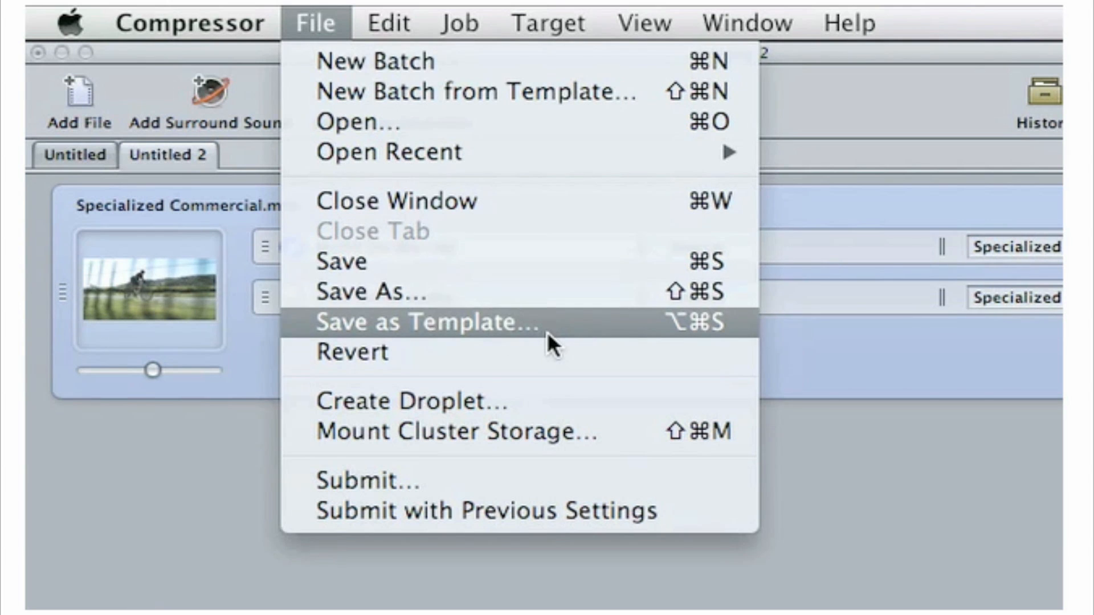
click(547, 331)
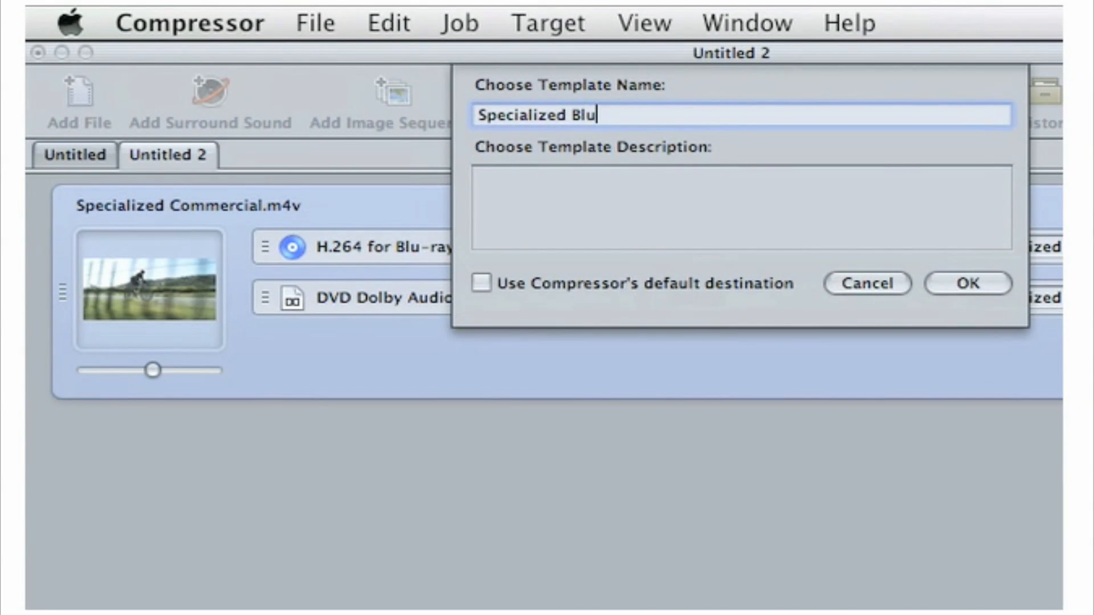
click(968, 284)
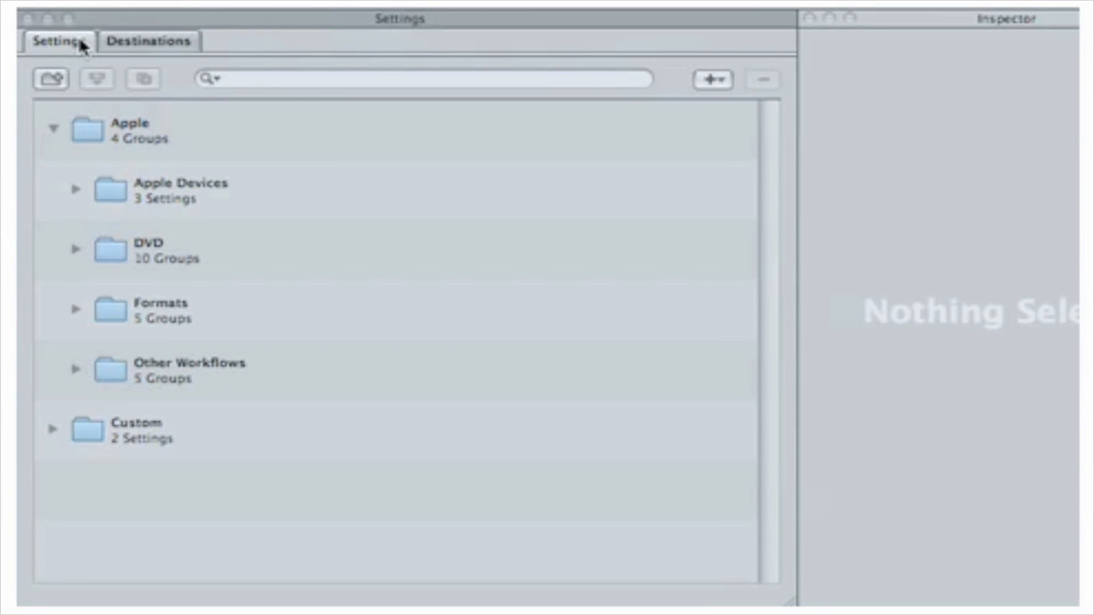
Step: Create a new H.264 for Apple Devices setting and review its frame rate and audio format options
click(714, 78)
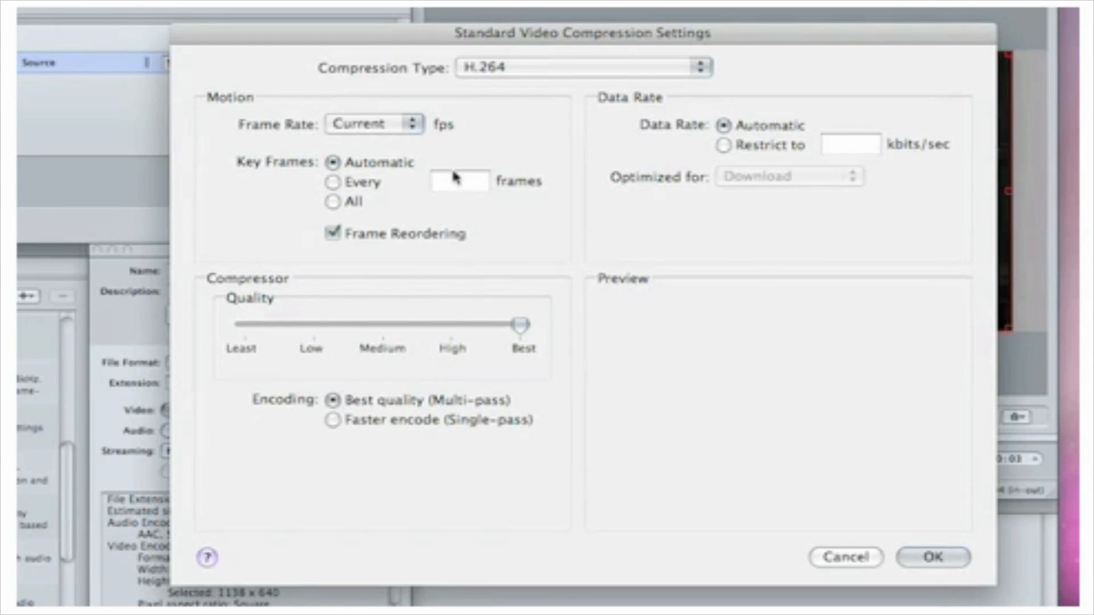
click(415, 125)
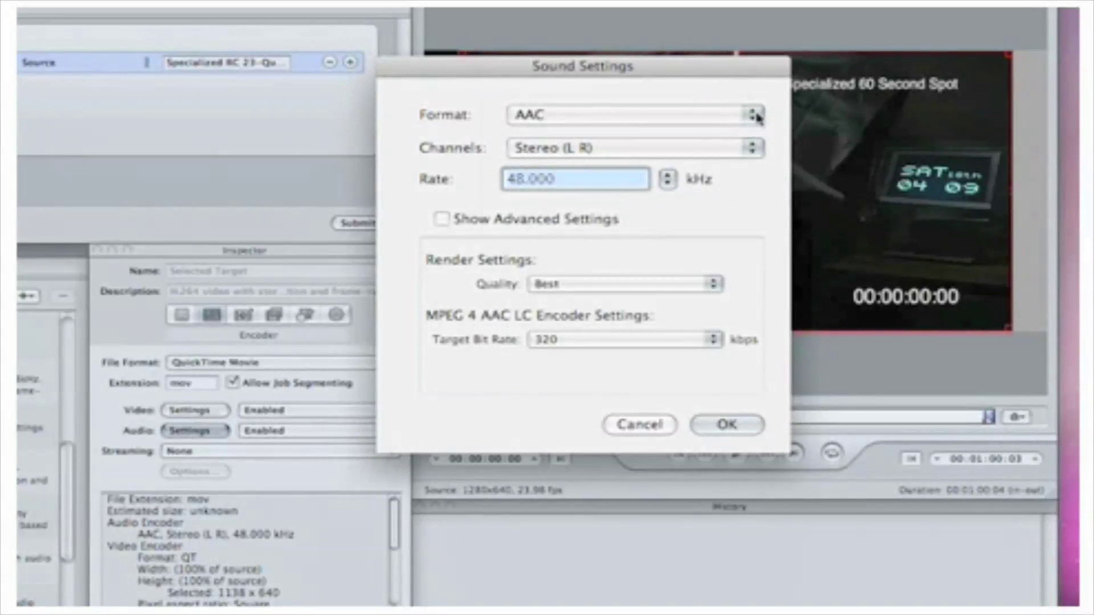
click(756, 115)
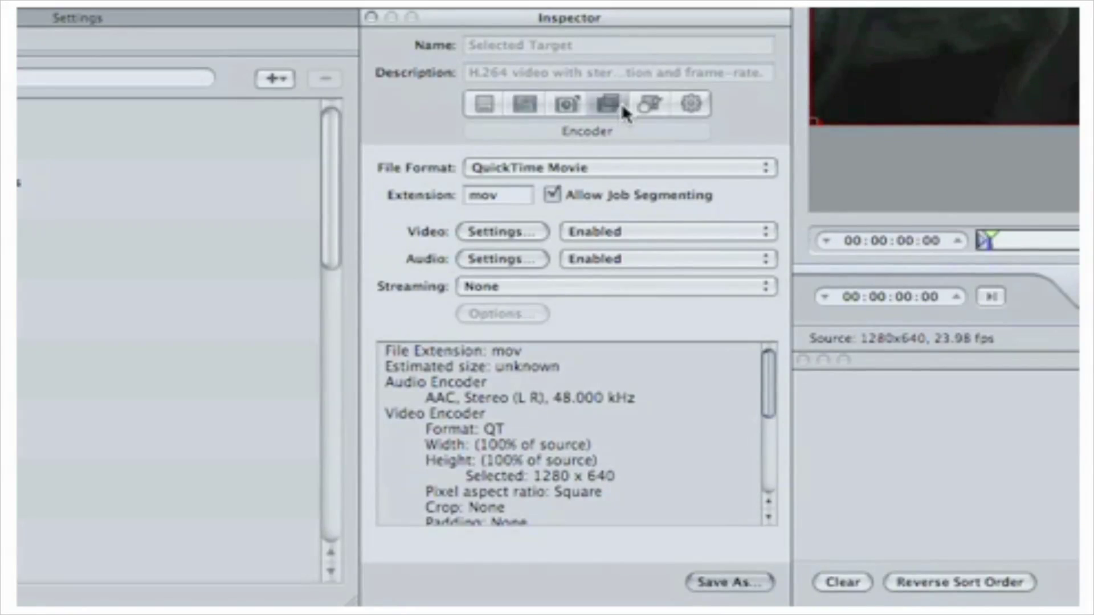
Step: Enable Watermark, Color Correct Highlights, Brightness And Contrast and Timecode Generator in the Filters pane
click(611, 104)
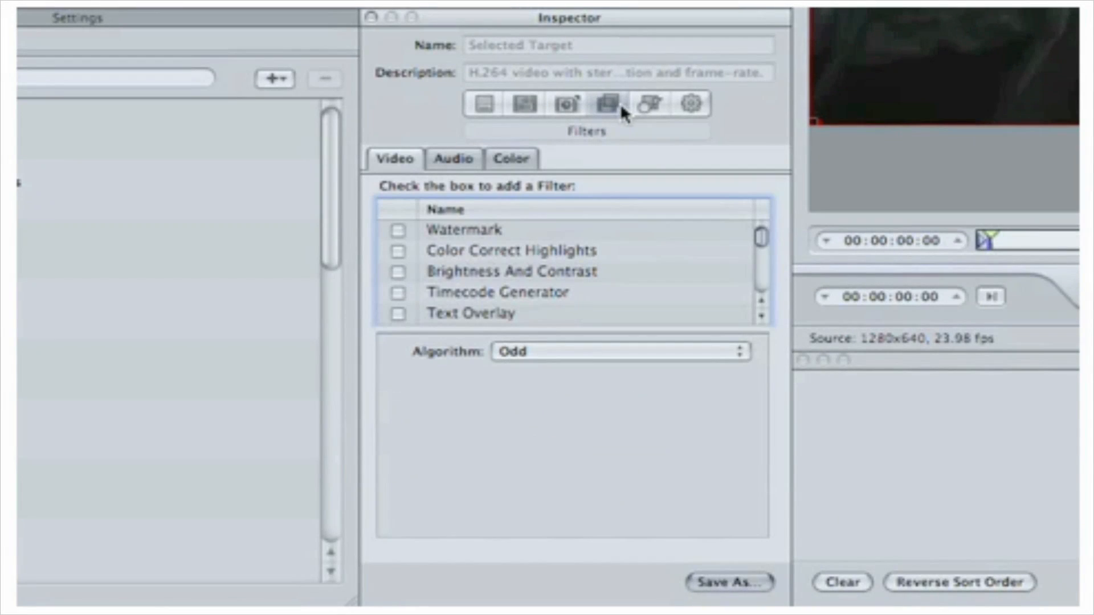
click(397, 230)
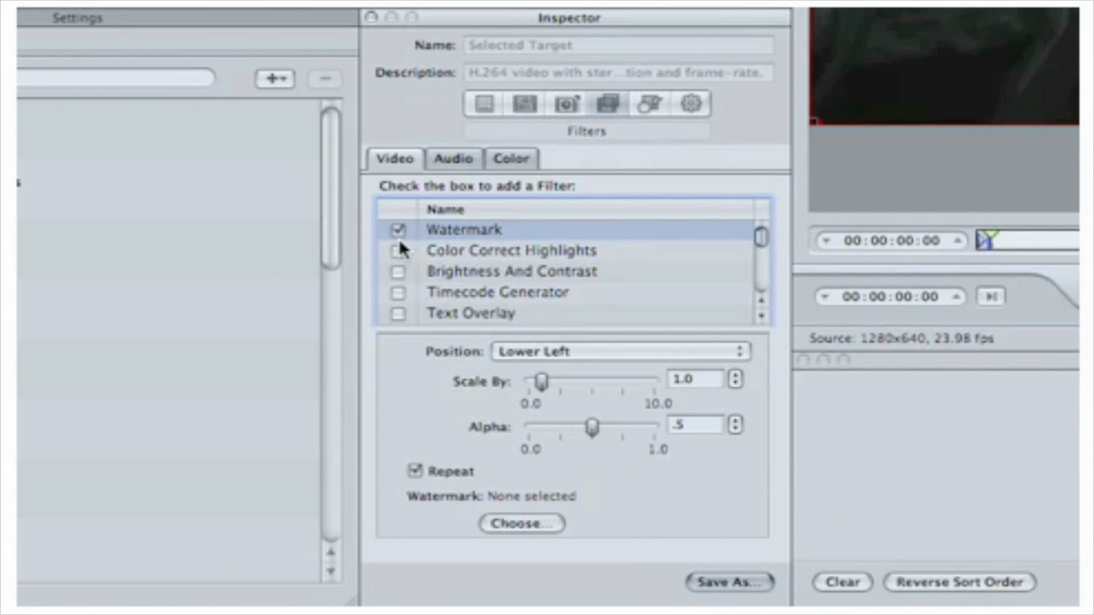
click(397, 251)
click(397, 271)
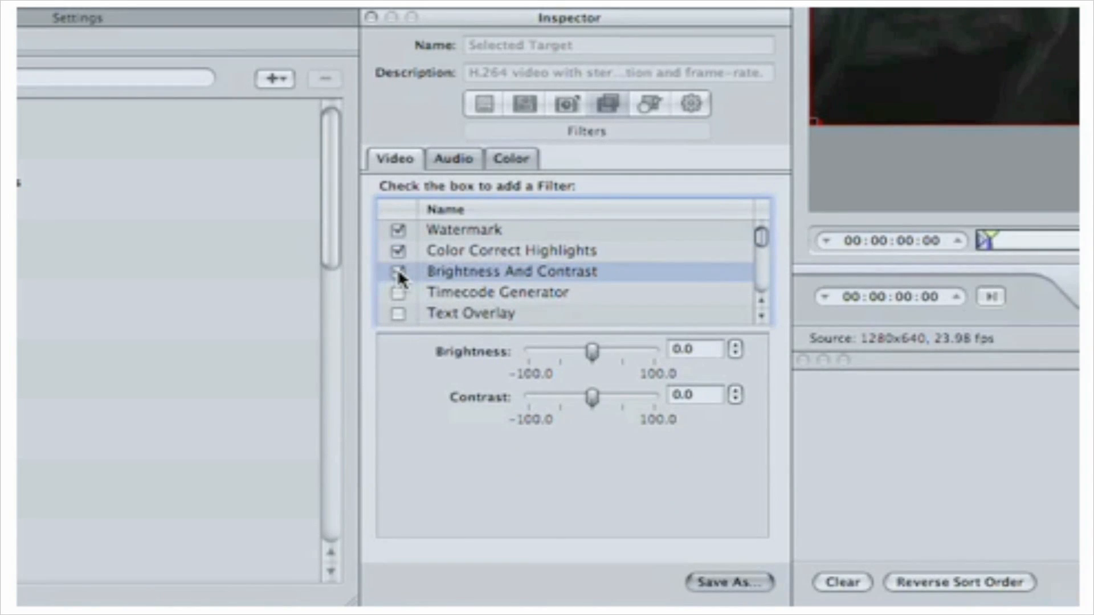
click(397, 292)
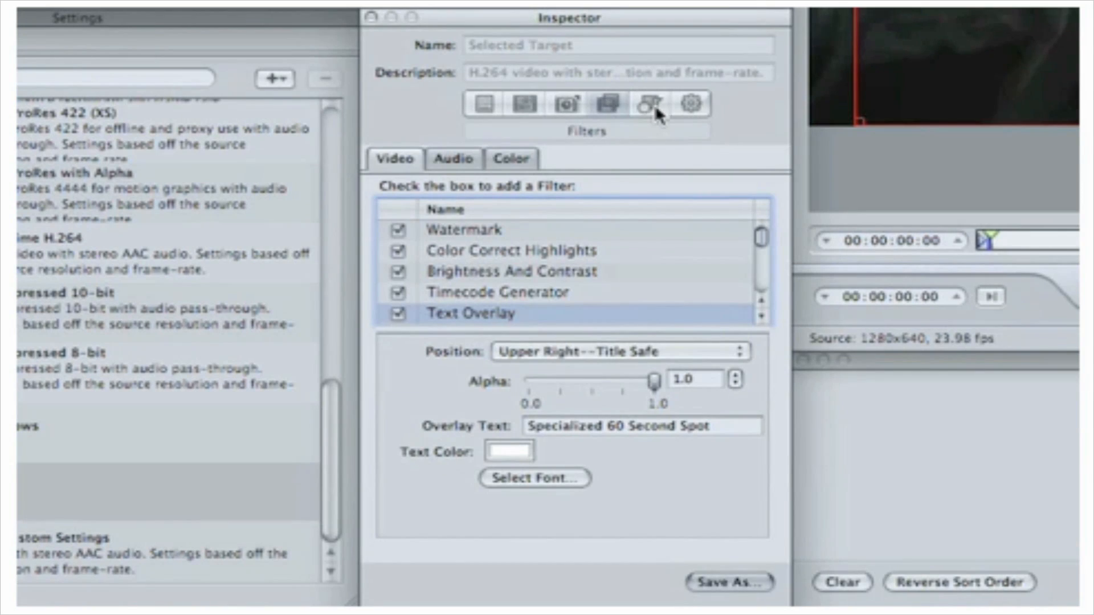
Step: In Geometry, crop the source to 16x9 1.78:1 (1138 × 640) and save the setting
click(655, 104)
click(762, 199)
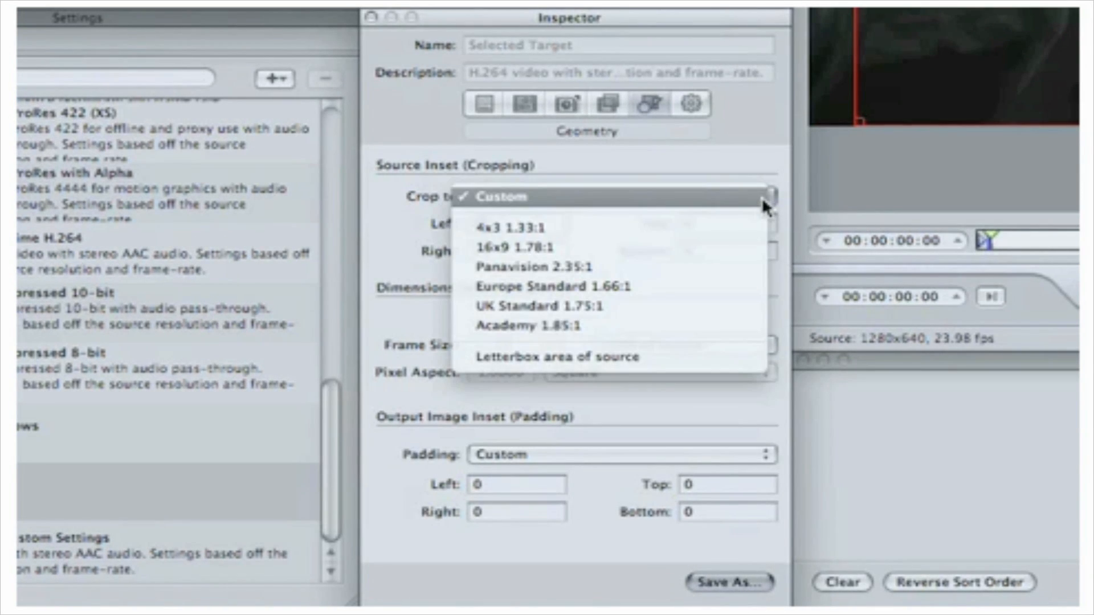
click(658, 244)
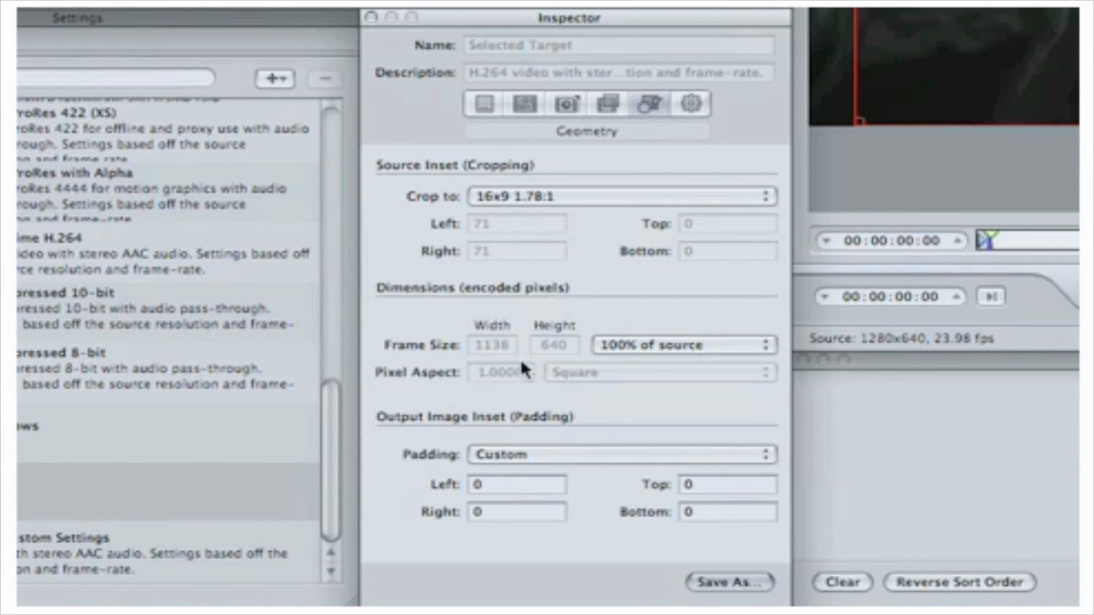
click(726, 582)
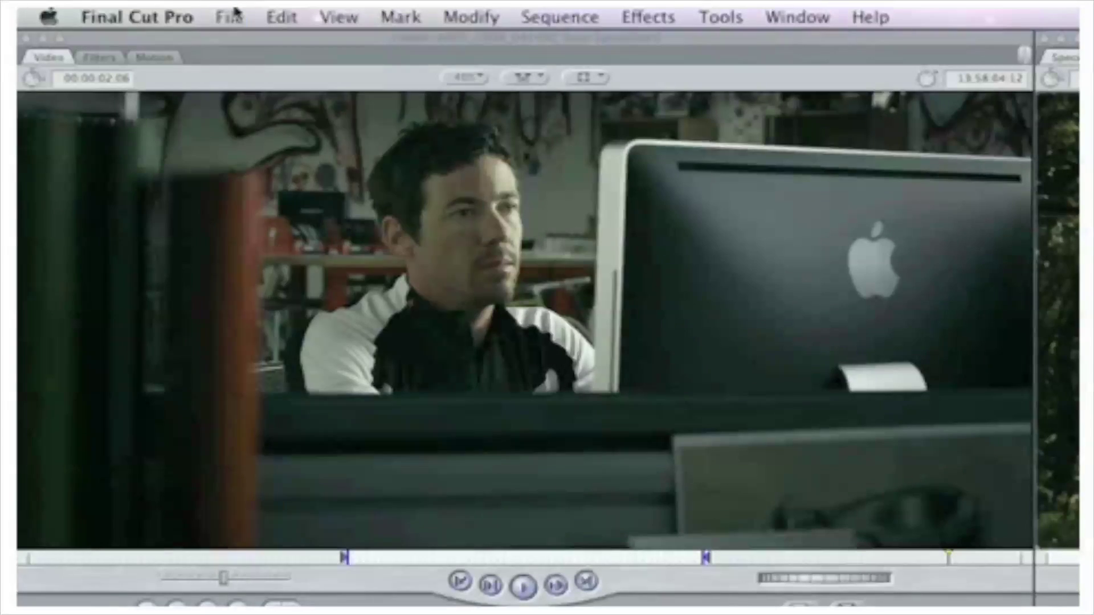
Step: Share the commercial via File > Share with the Specialized Settings preset to Documents
click(236, 16)
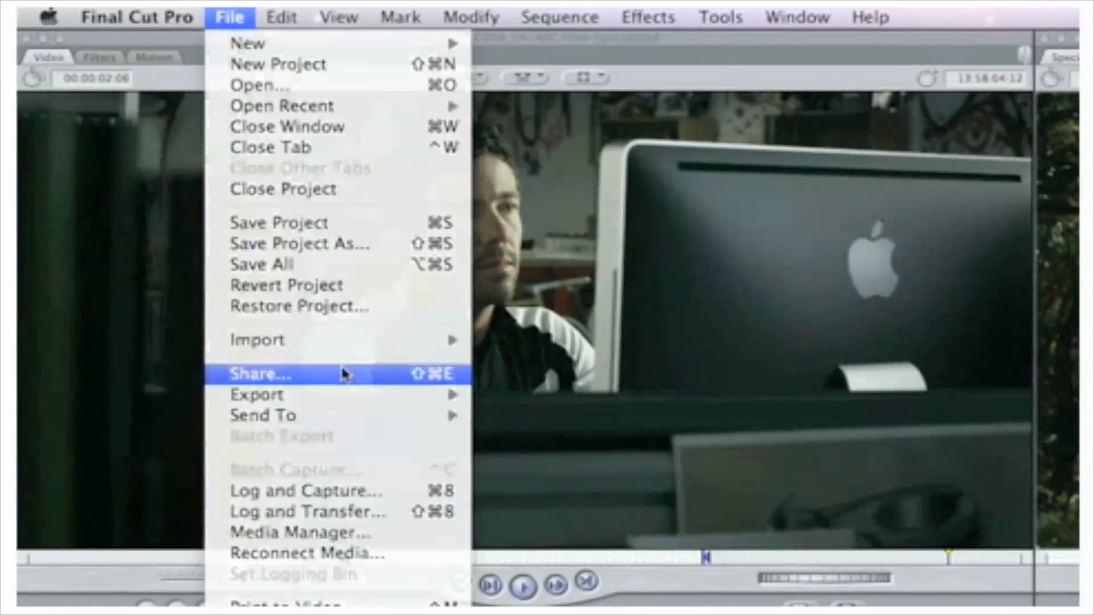
click(341, 373)
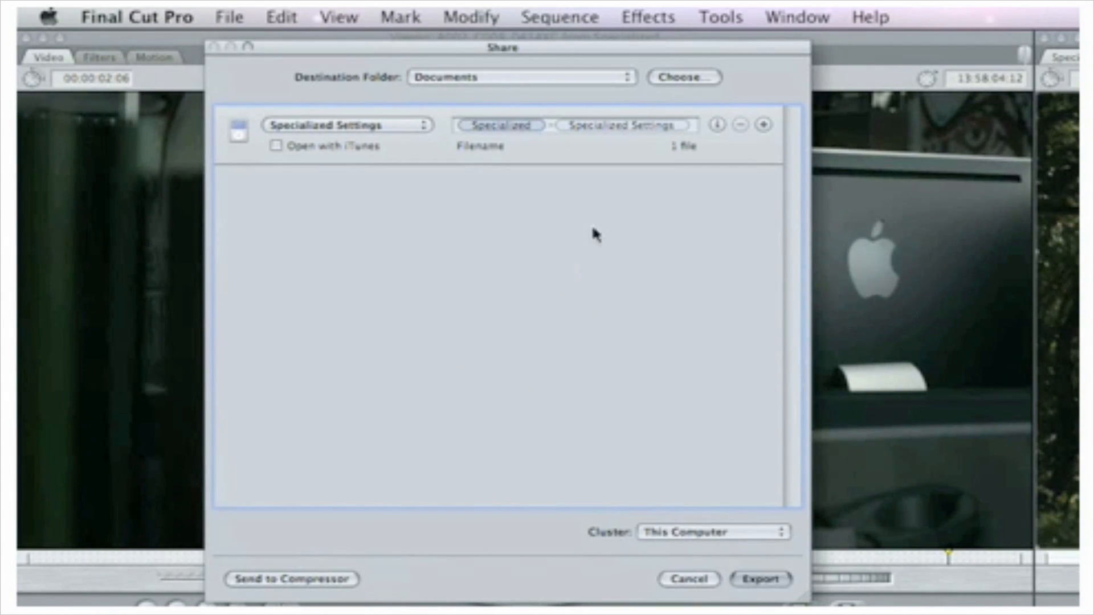
click(633, 151)
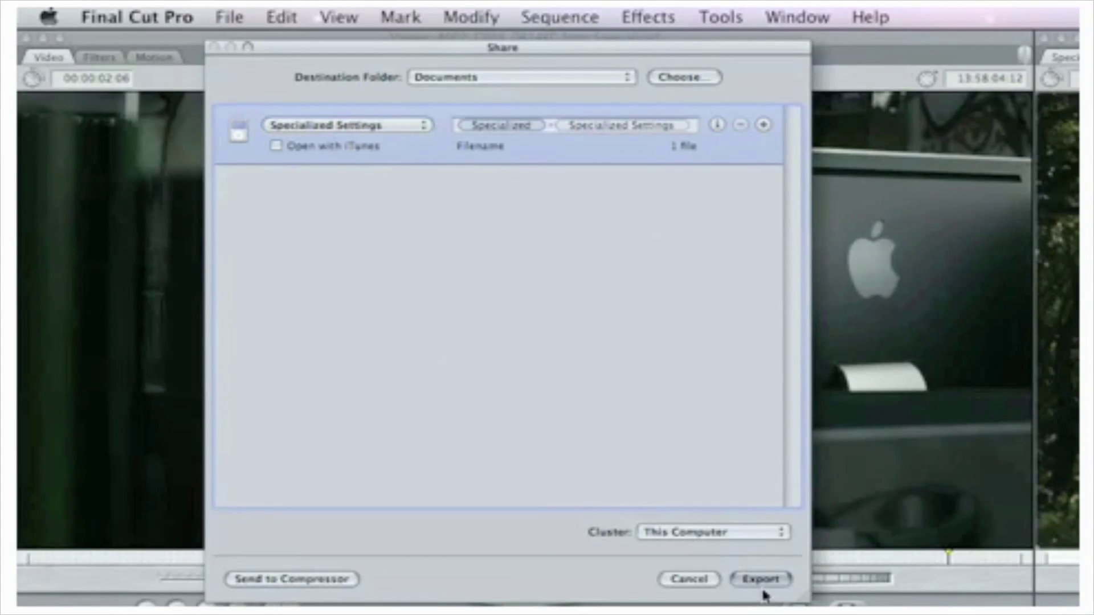
click(765, 578)
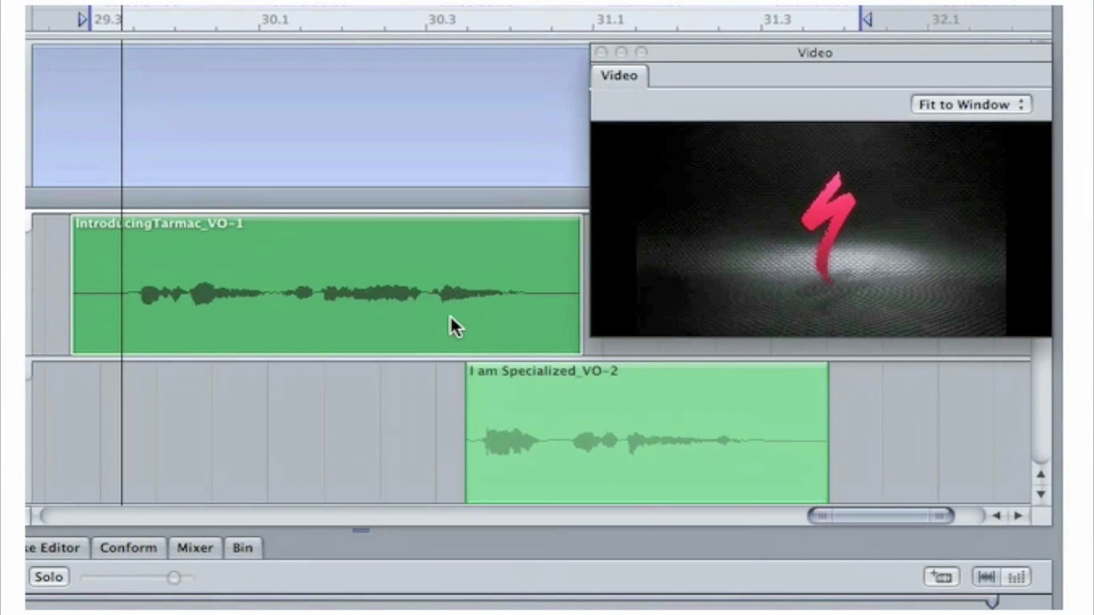
Step: Play the voice-over, select its spoken waveform in the File Editor and audition it
key(space)
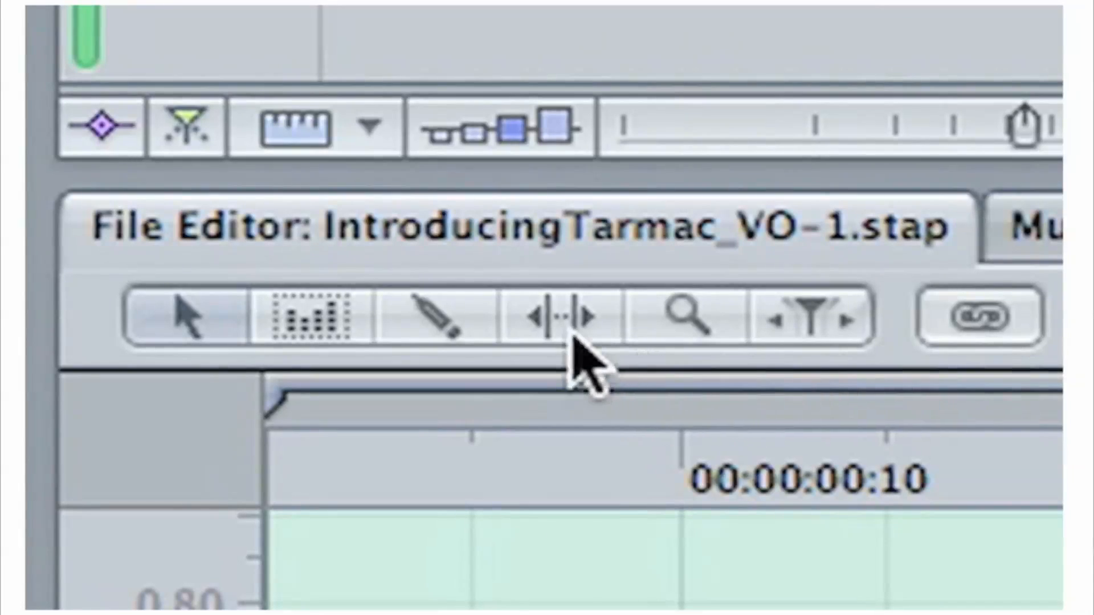
click(564, 318)
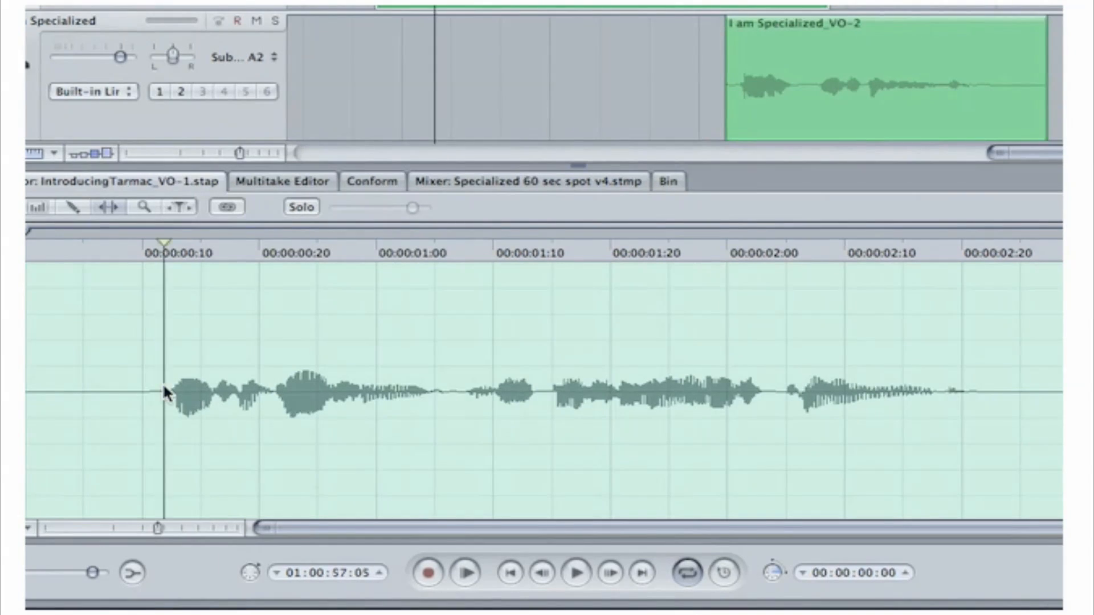
mouse_move(166, 389)
mouse_down()
mouse_move(976, 397)
mouse_move(827, 411)
mouse_up()
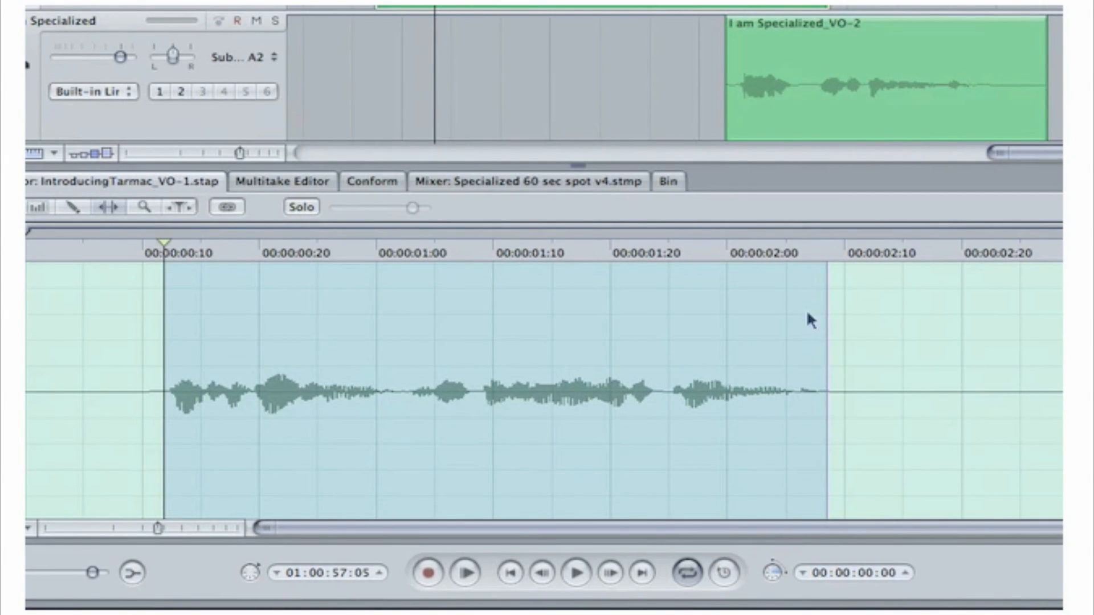
key(space)
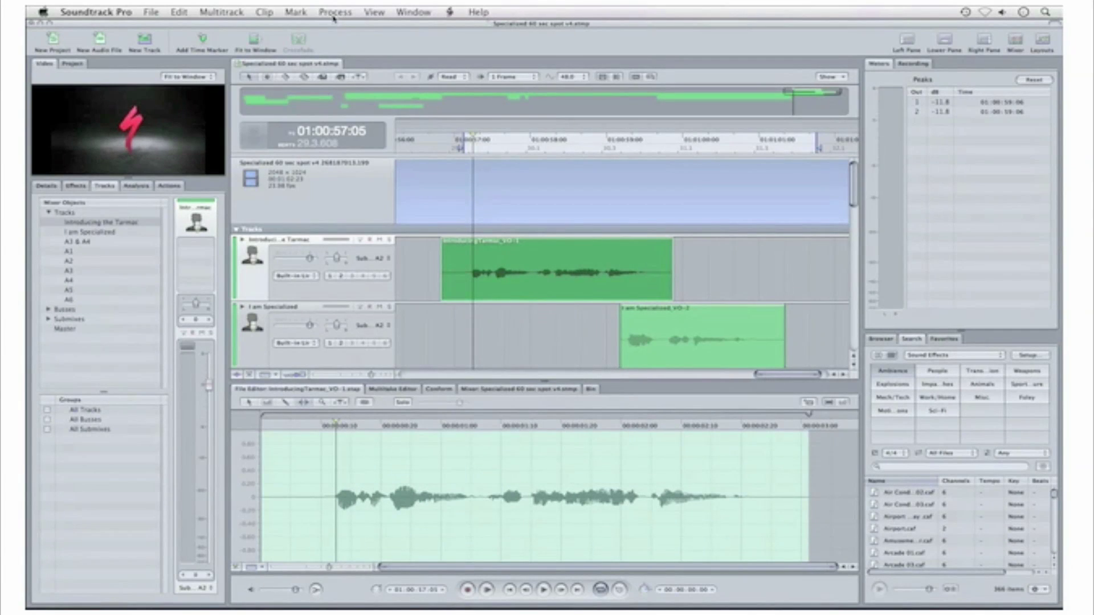
Step: Time-stretch the voice-over to 90 percent using the Apple Time Stretch Universal algorithm
click(335, 12)
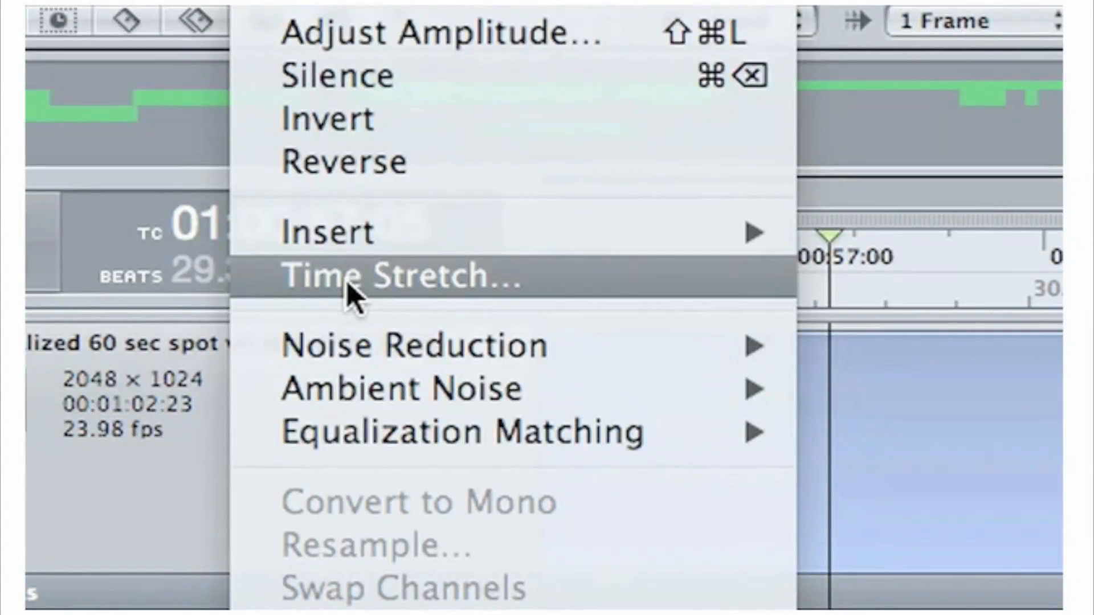
click(353, 295)
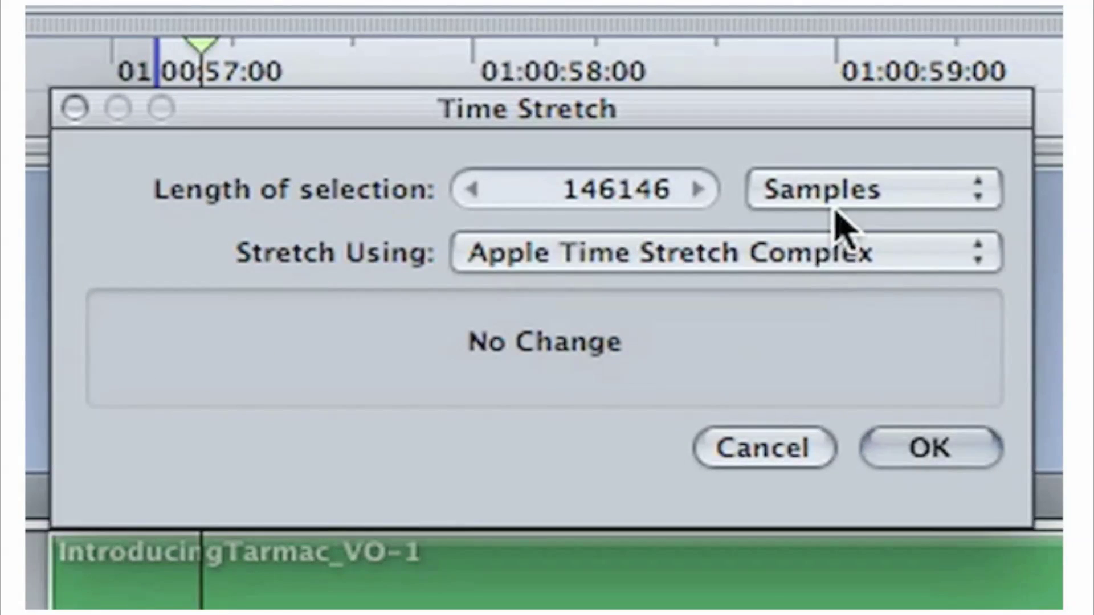
click(842, 201)
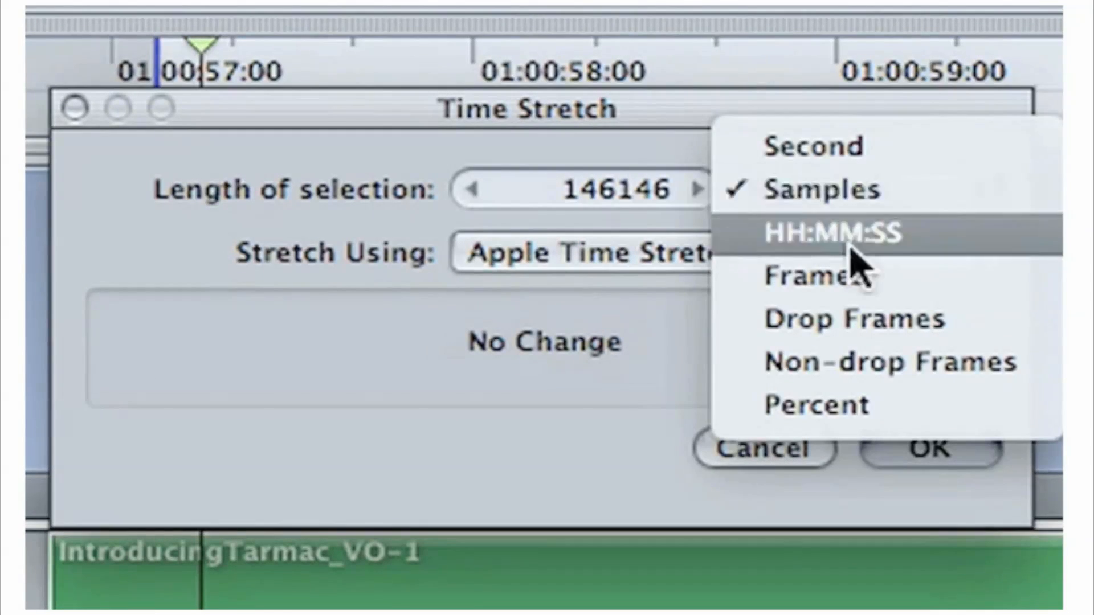
click(864, 420)
double_click(658, 190)
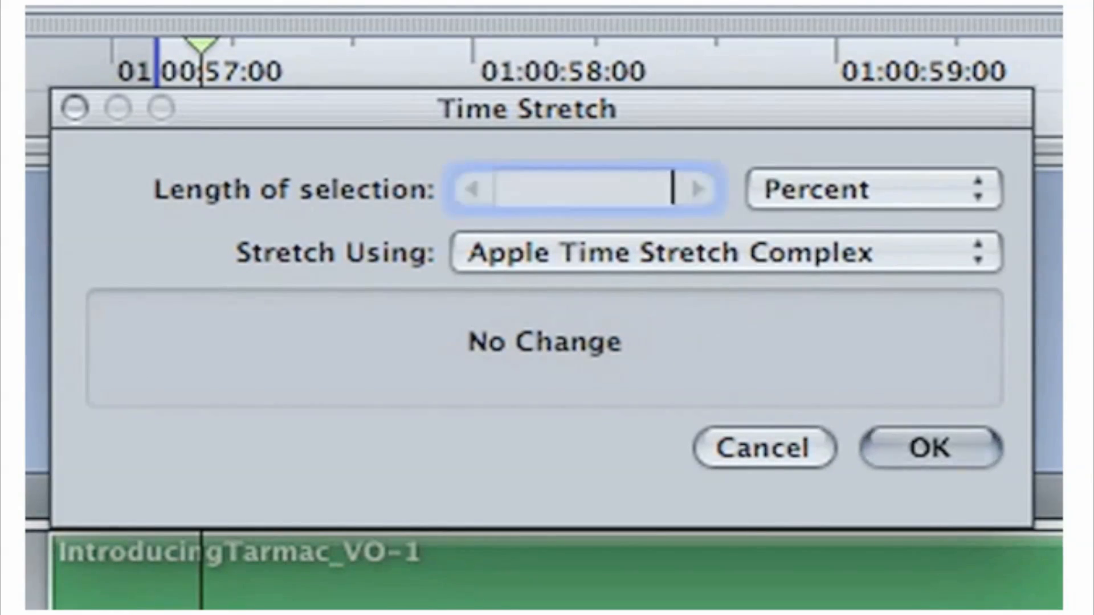
text(90)
click(804, 257)
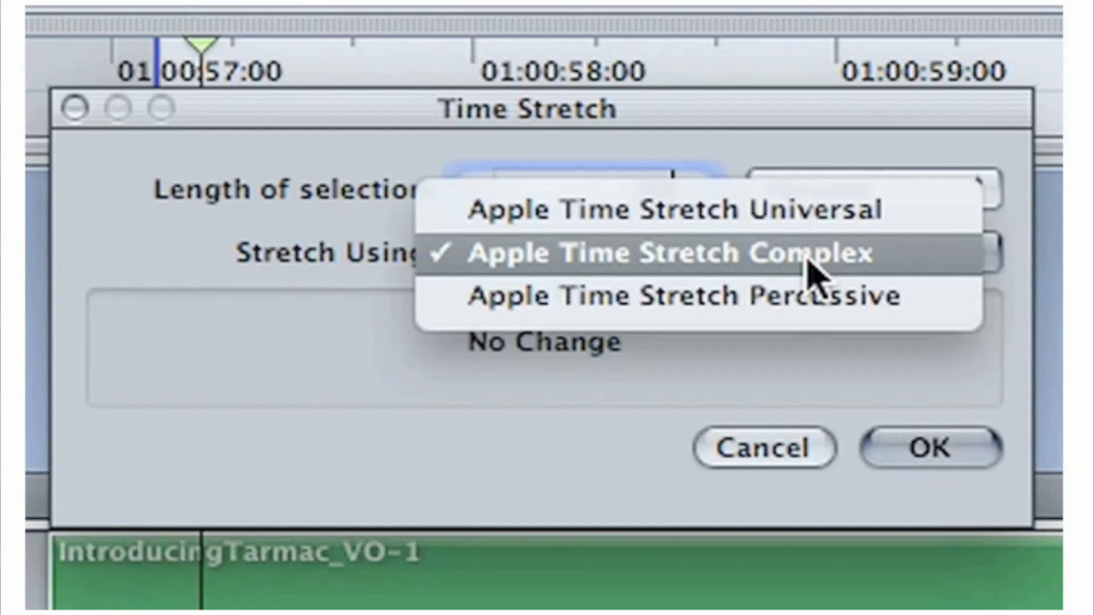
click(833, 215)
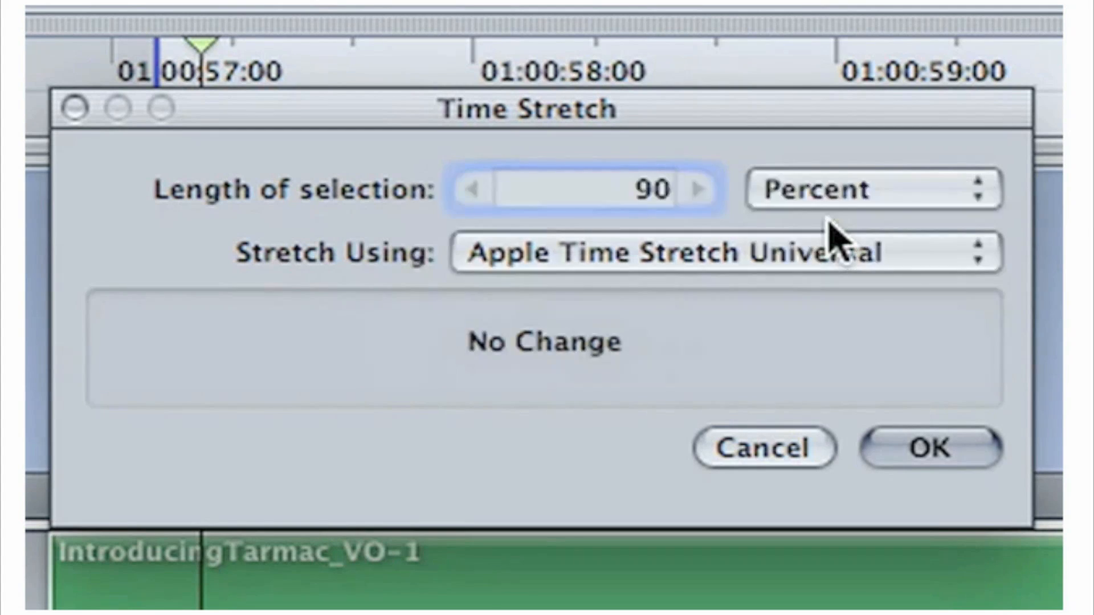
click(930, 448)
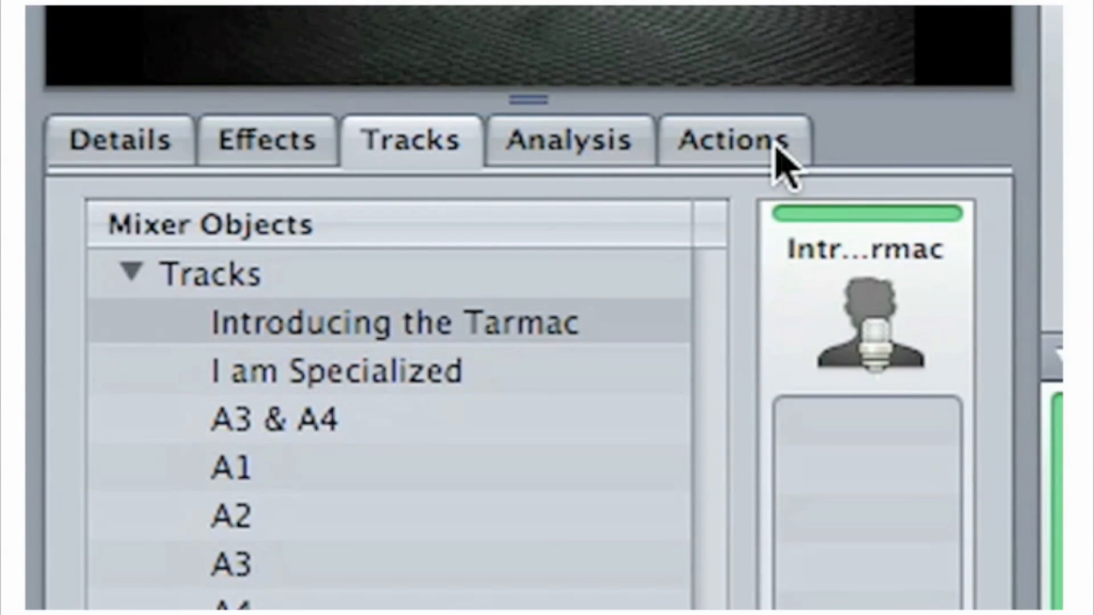
Step: Revise the Time Stretch action in the Actions list to 85 percent
click(785, 163)
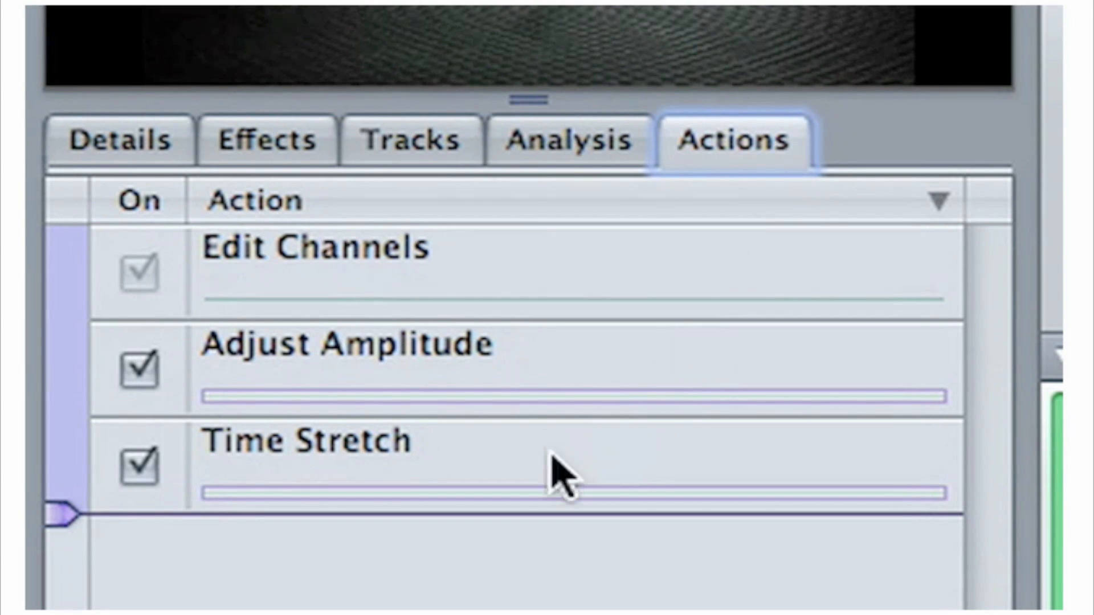
click(542, 471)
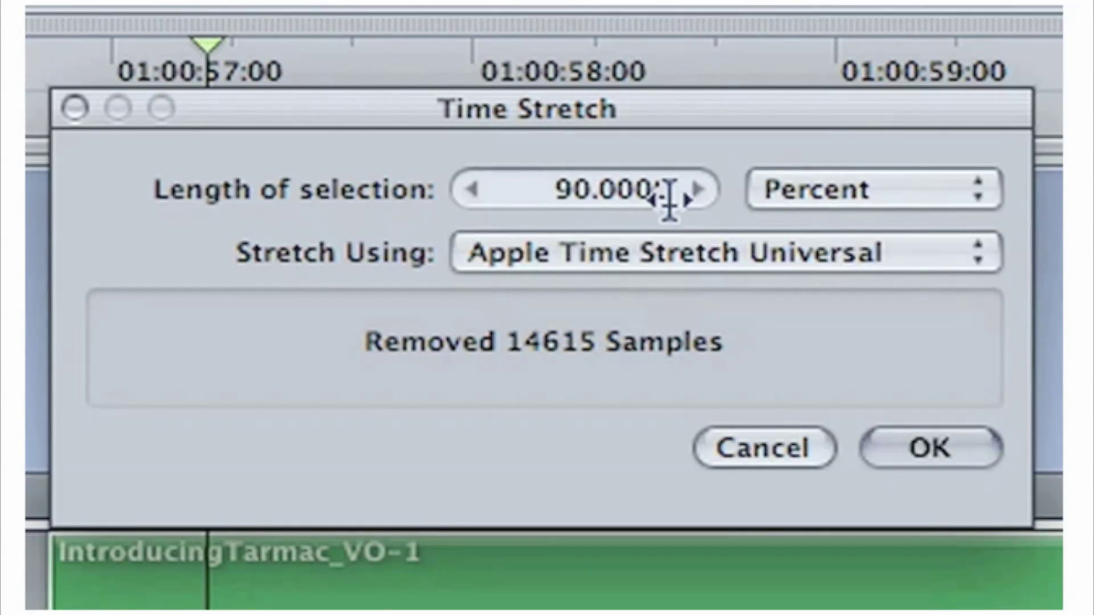
click(667, 190)
text(85)
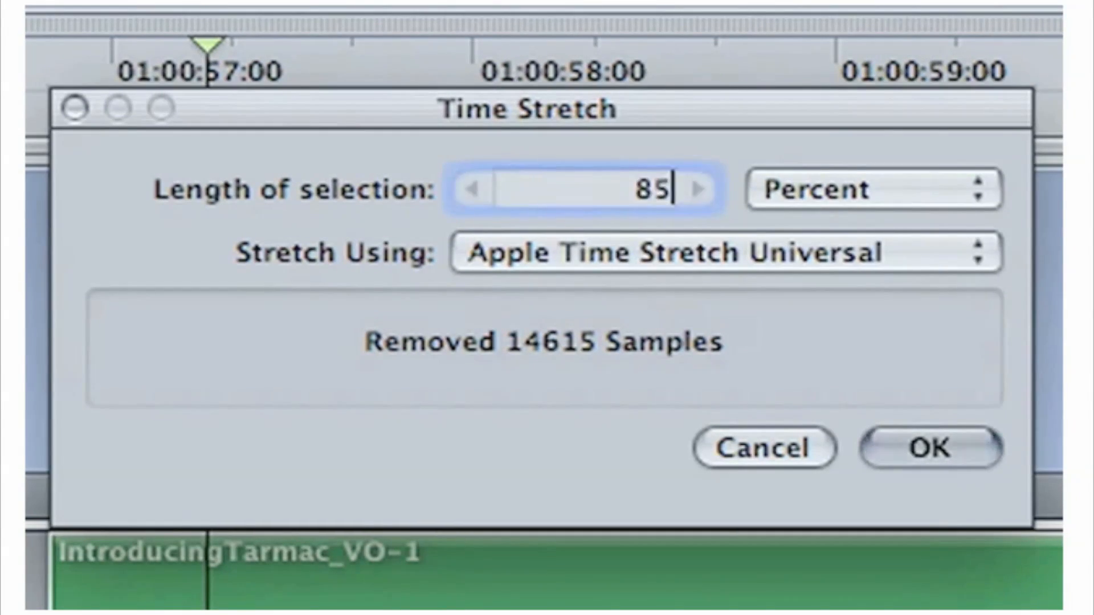
click(905, 448)
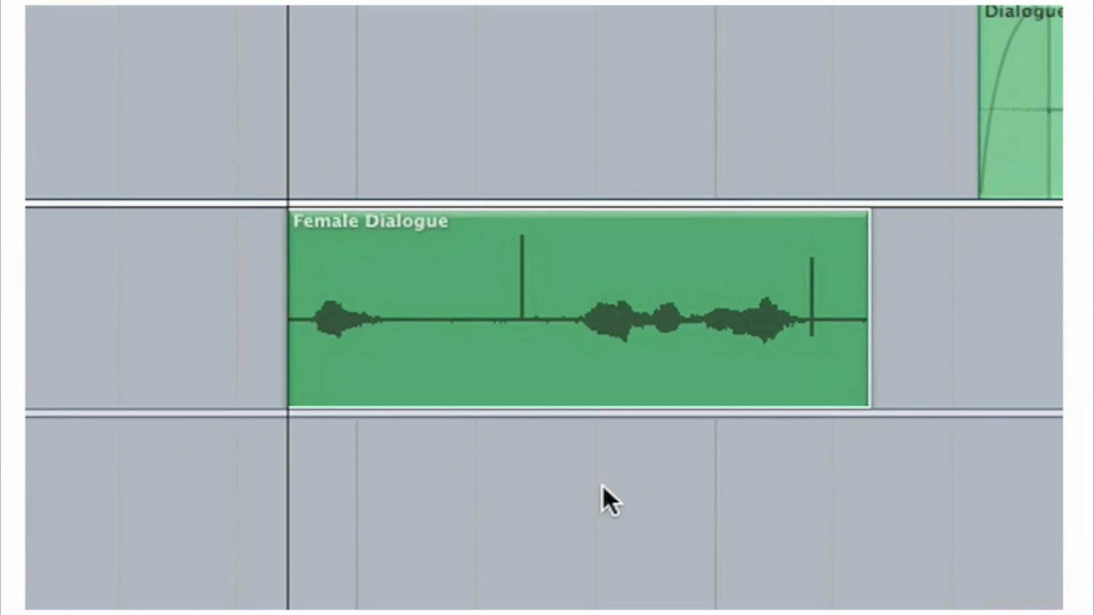
Step: Play the Female Dialogue clip, then analyze it for Clicks and Pops
key(space)
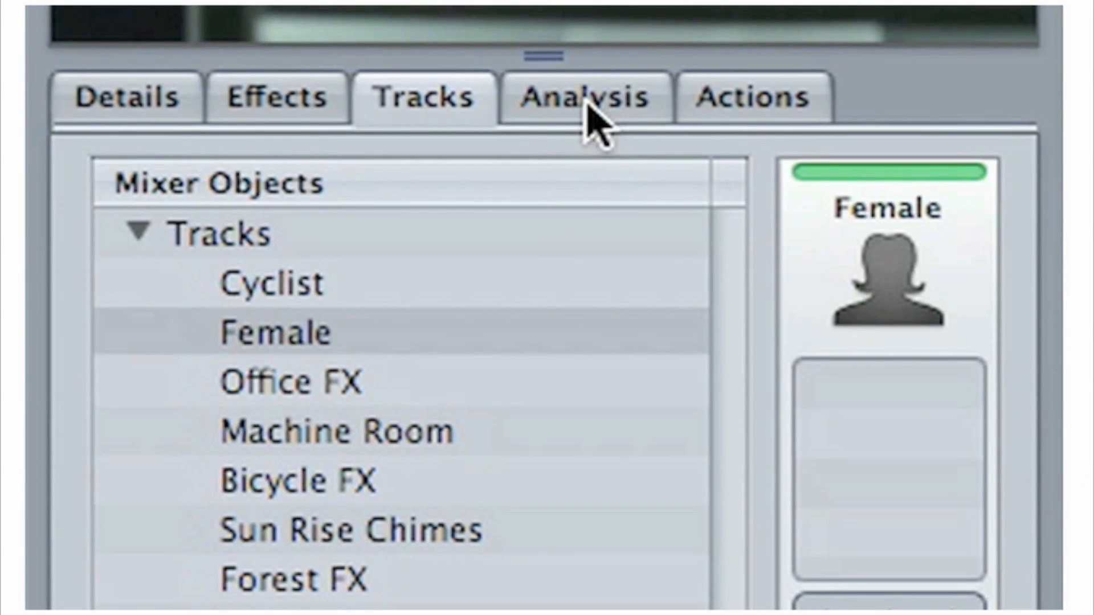
click(594, 115)
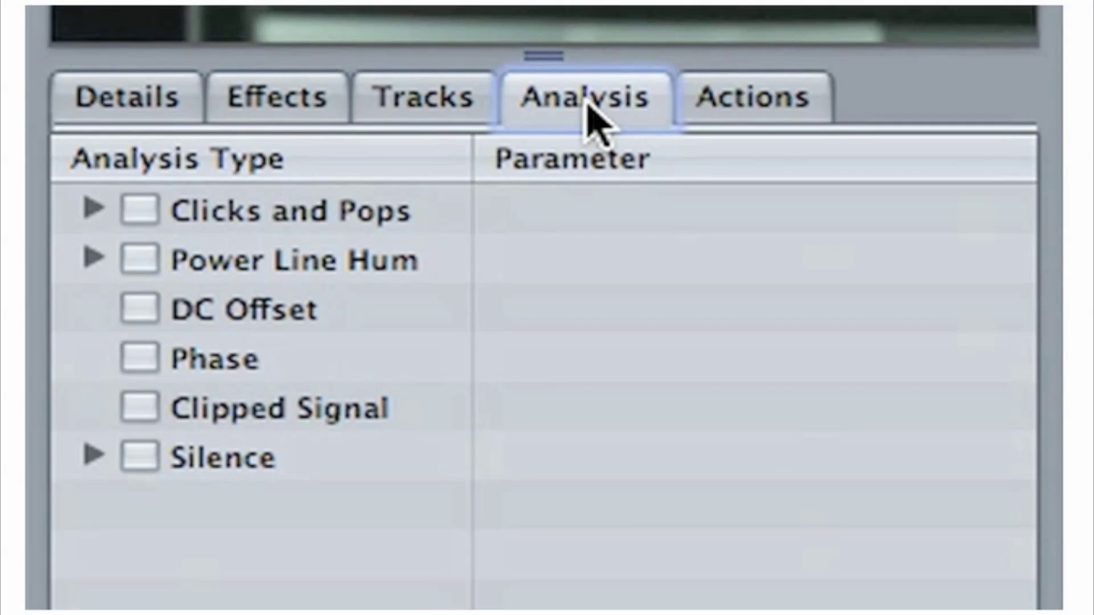
click(139, 212)
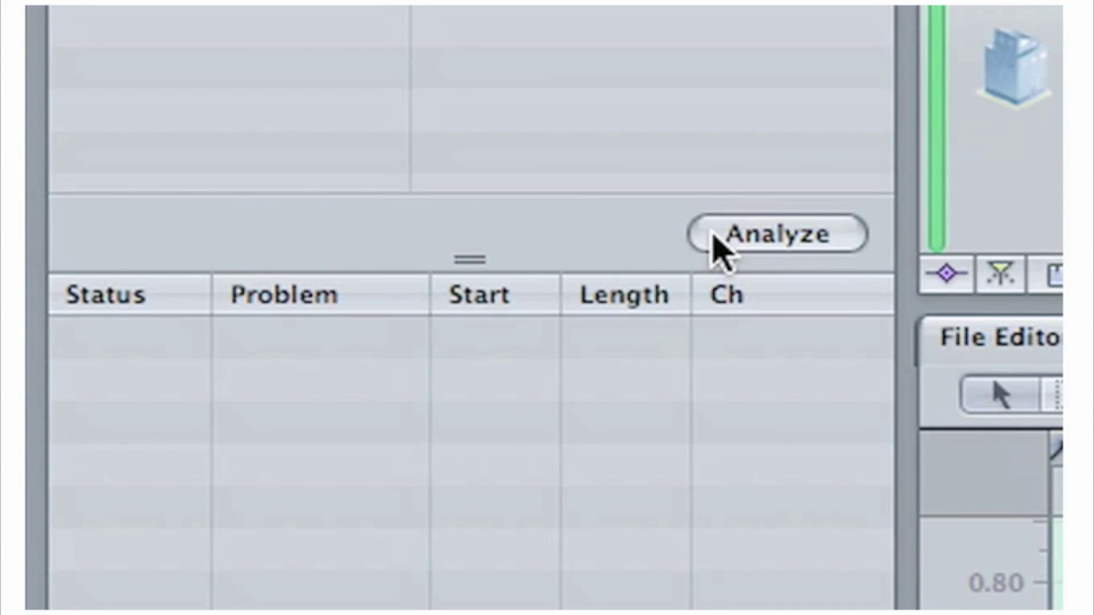
click(713, 246)
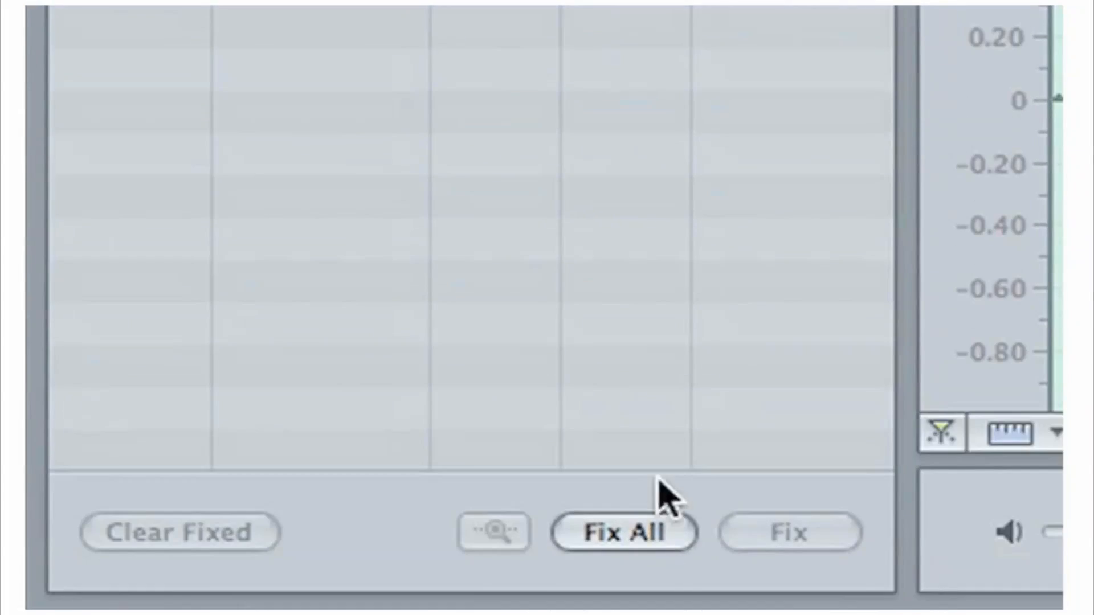
Step: Fix all detected clicks and pops and play the repaired clip from its start
click(624, 532)
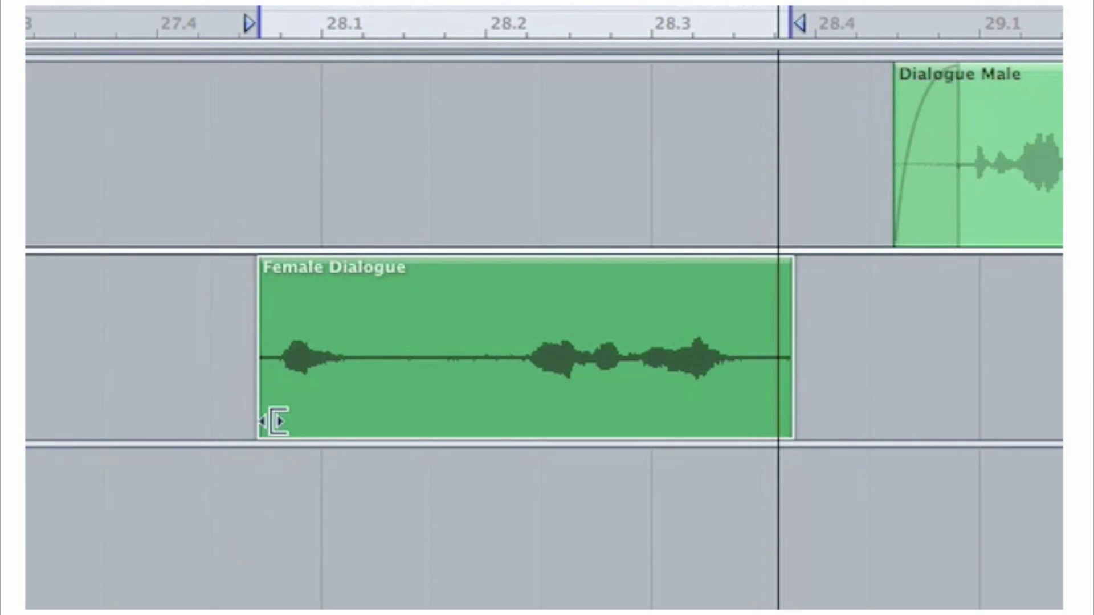
click(276, 419)
key(space)
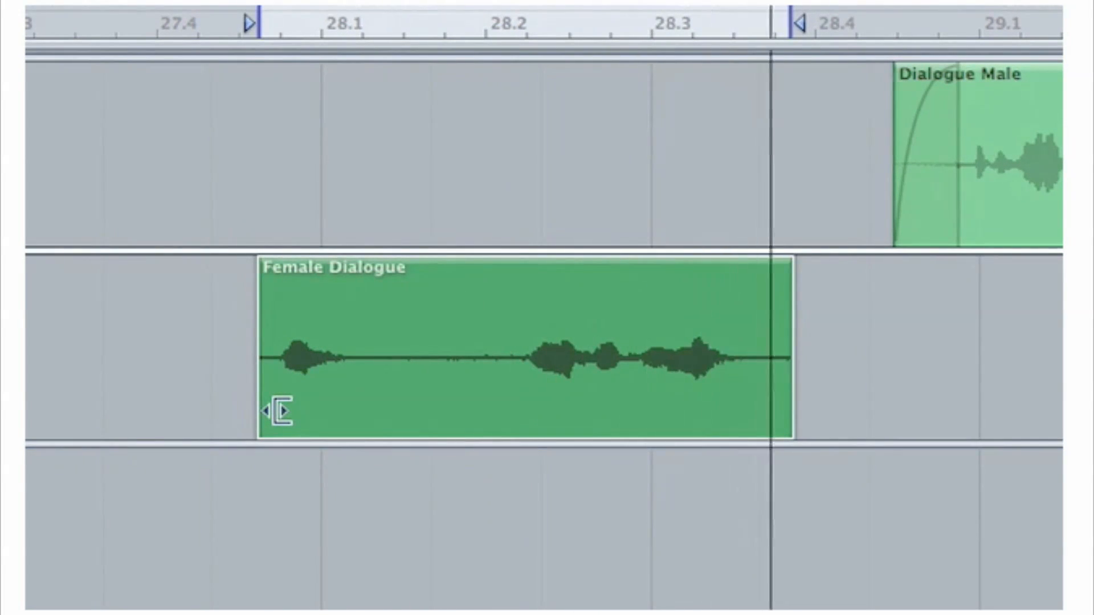
click(274, 413)
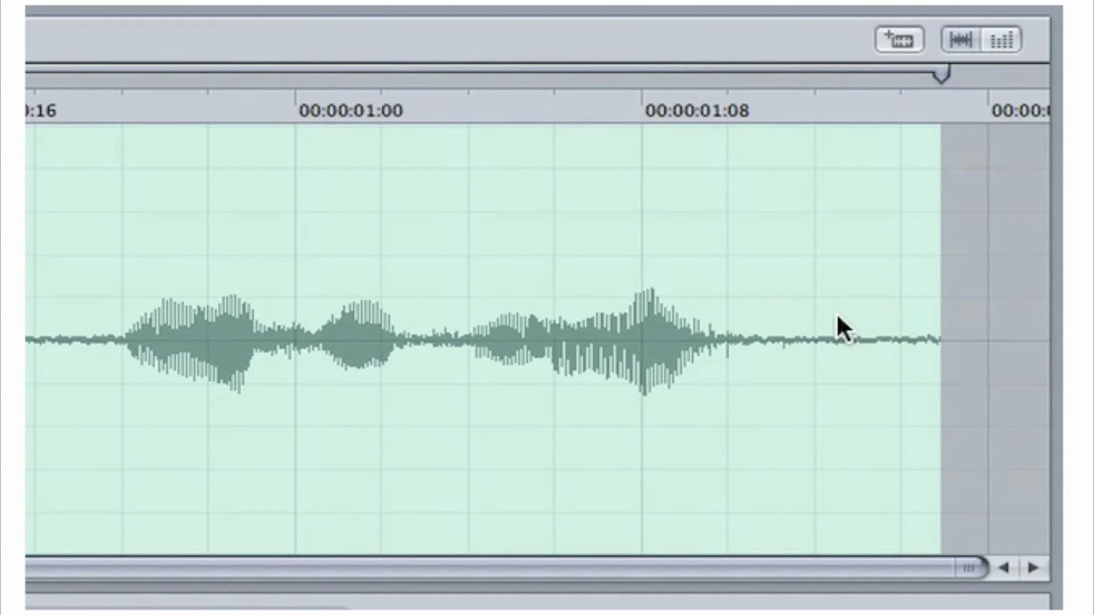
Step: Set a noise print from a quiet stretch of room tone, then select the whole dialogue waveform
drag(838, 326, 900, 326)
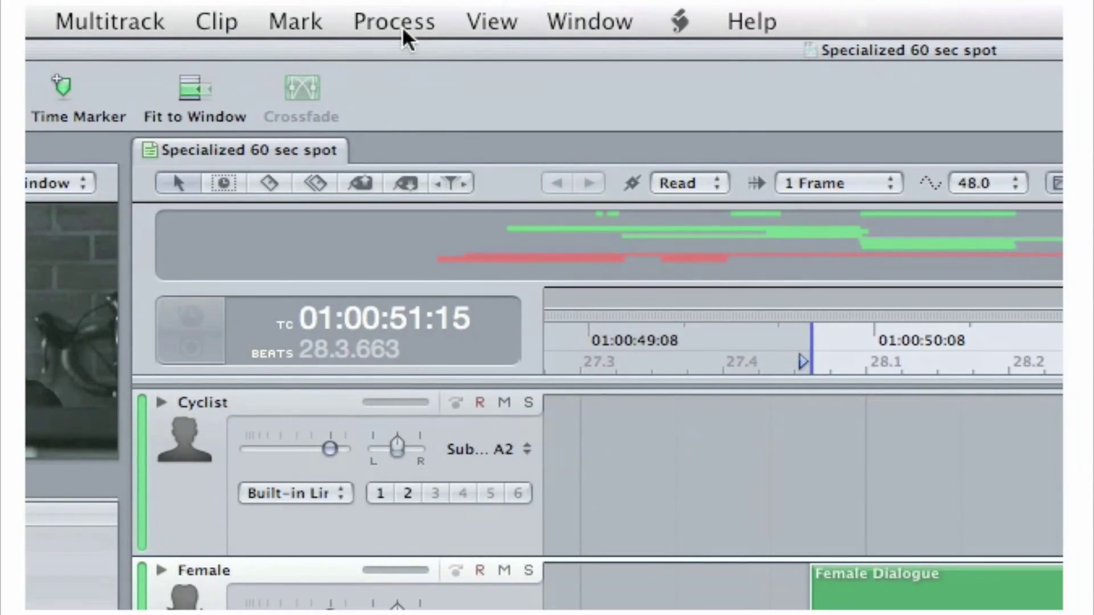
click(403, 27)
mouse_move(462, 400)
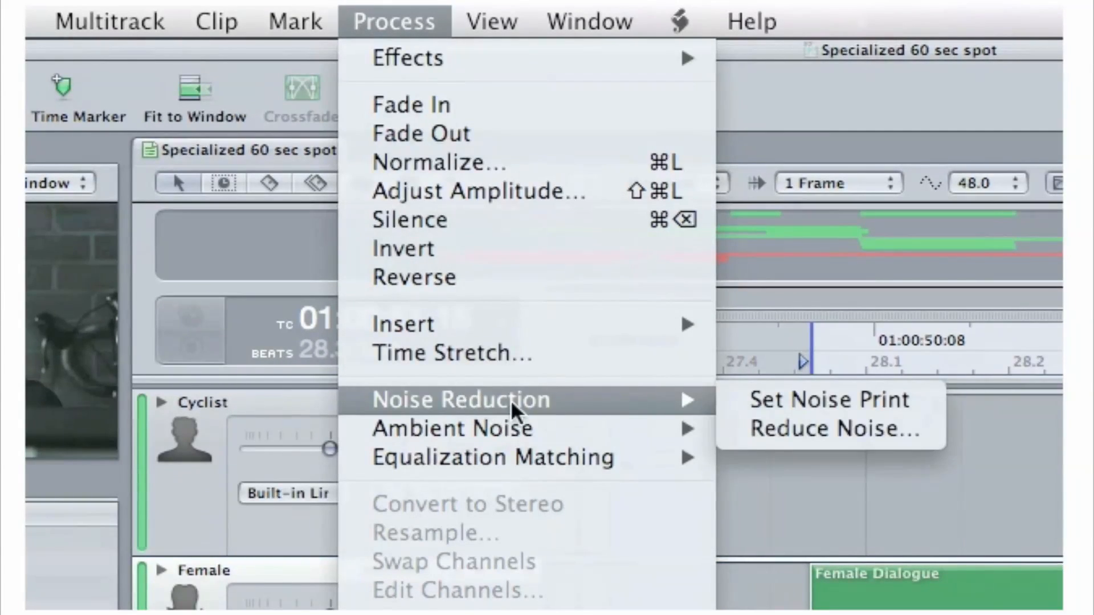
click(731, 399)
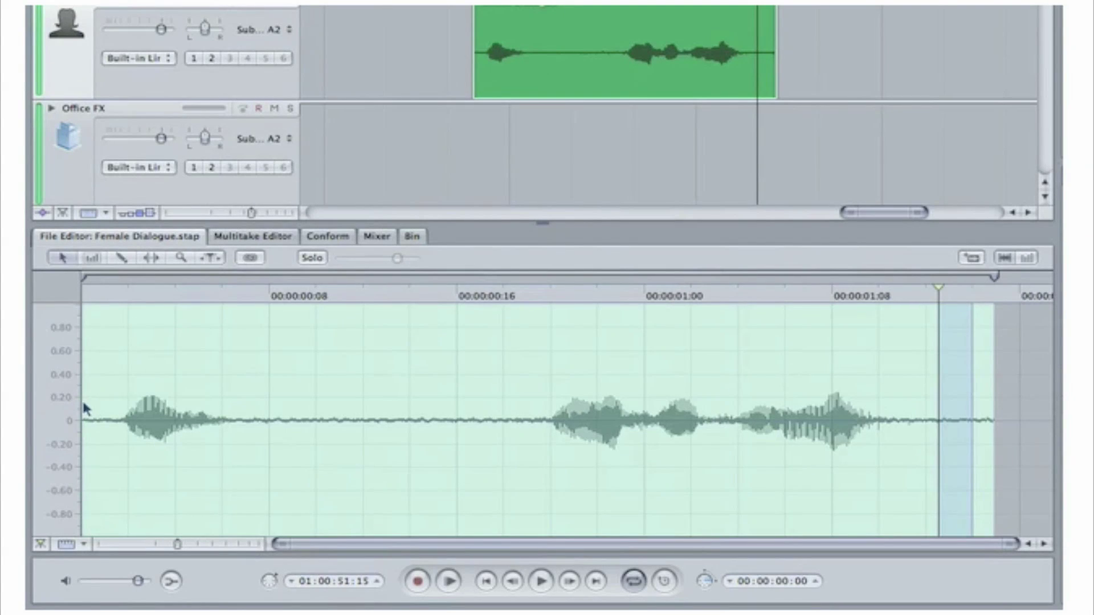
drag(84, 411, 1002, 411)
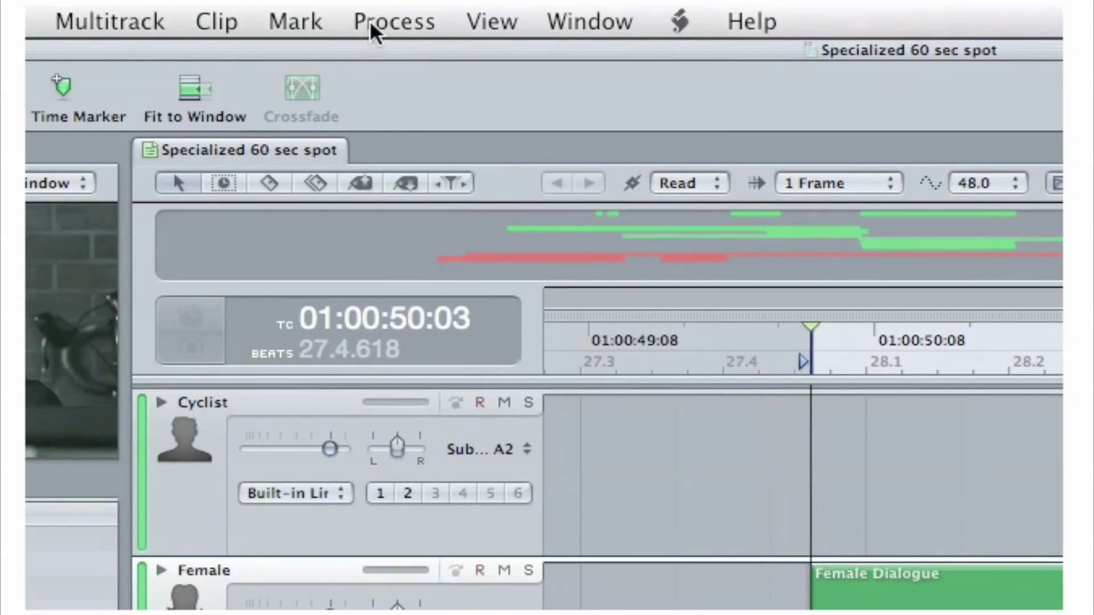
Step: Reduce noise with preview on, threshold raised to about -30.8 dB and tone control at Preserve Bass
click(369, 20)
mouse_move(462, 400)
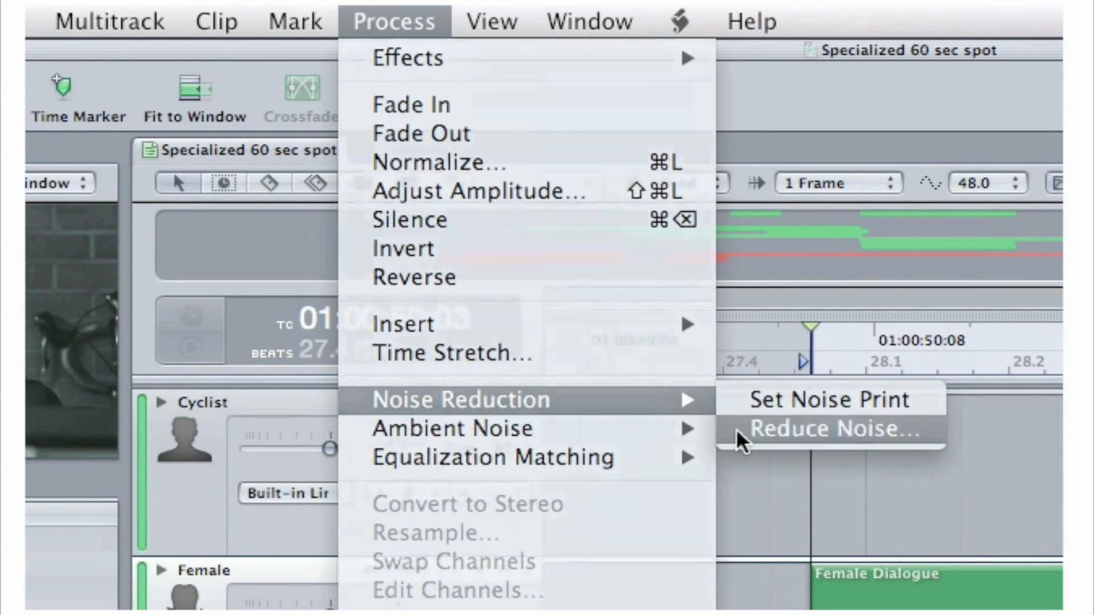
click(796, 428)
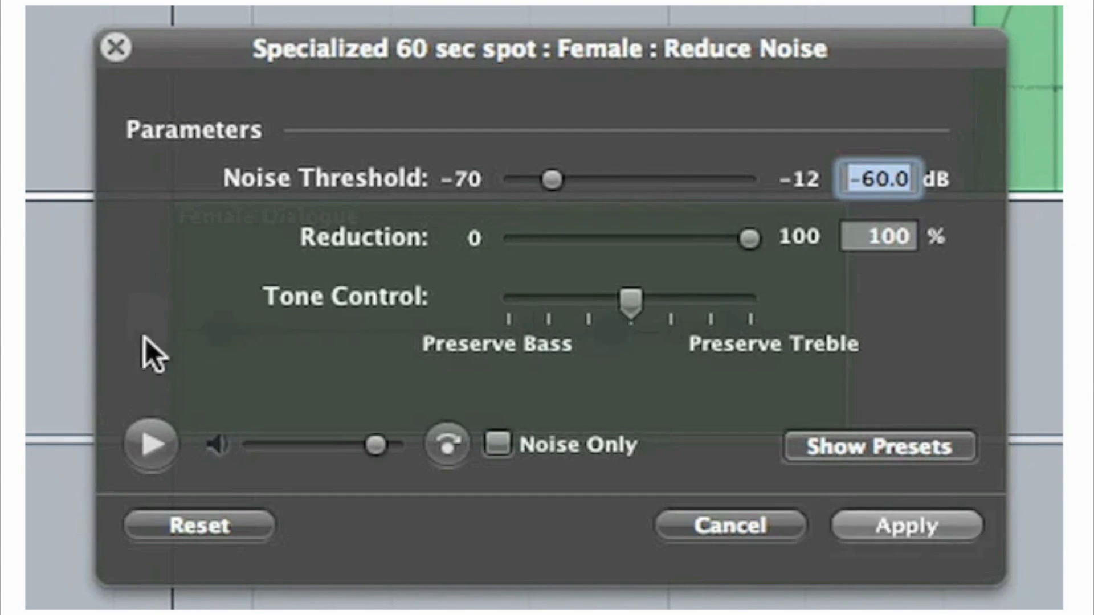
click(157, 449)
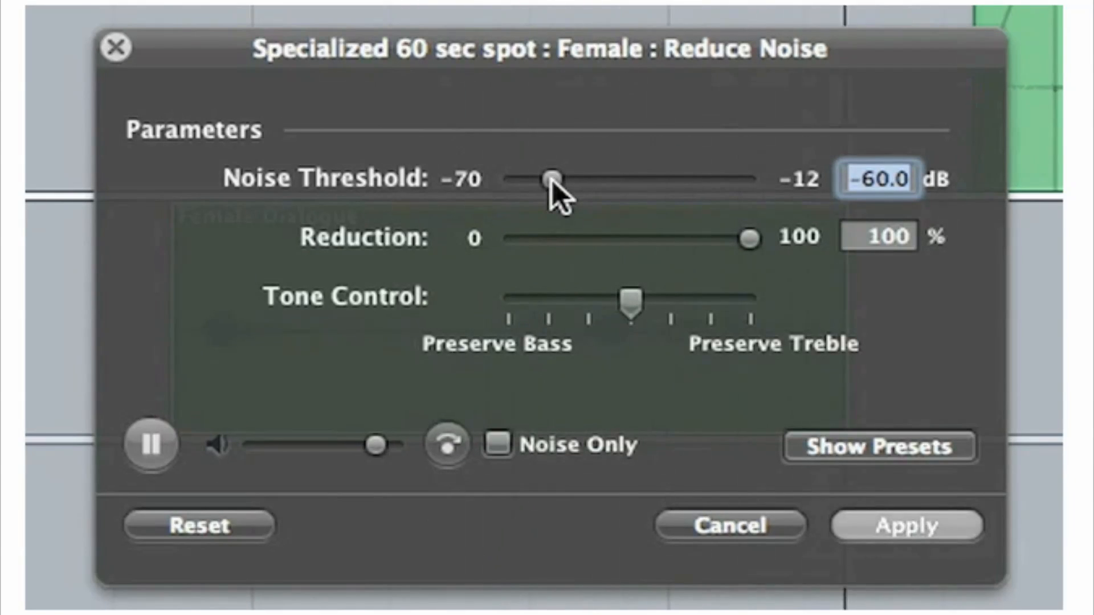
drag(552, 180, 675, 182)
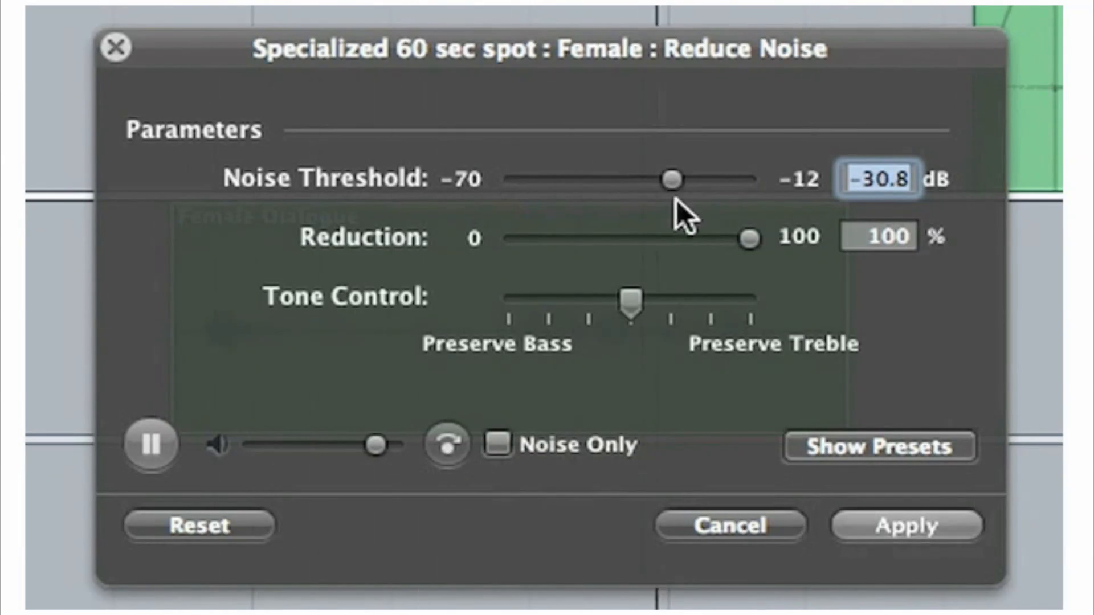
drag(633, 300, 514, 303)
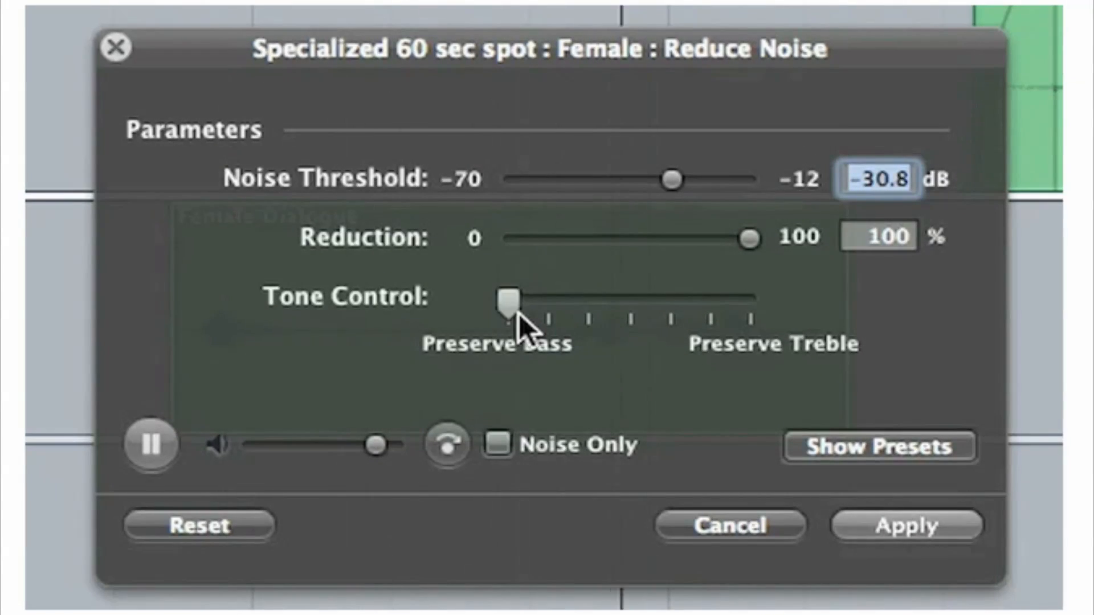
click(861, 527)
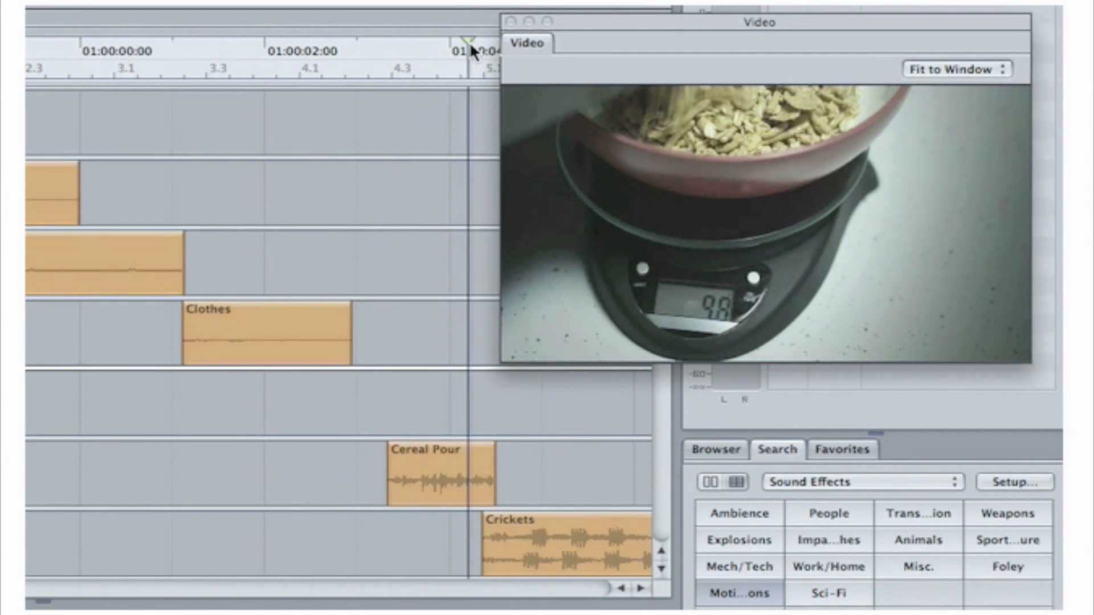
Step: Scrub the playhead into position and spot the Zipper effect from the Bin to it
drag(469, 49, 342, 48)
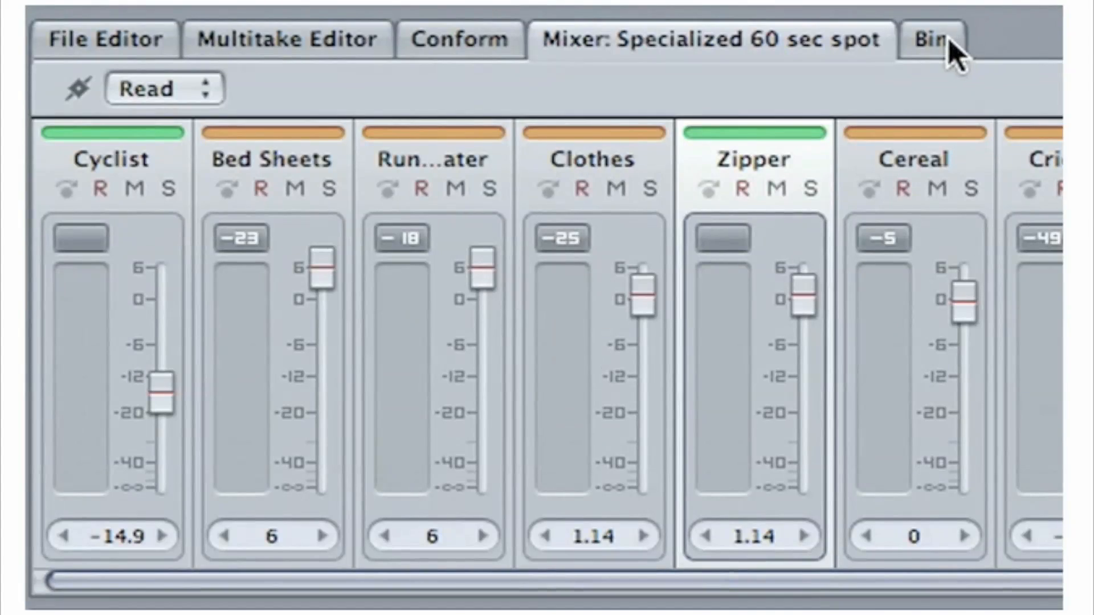
click(948, 38)
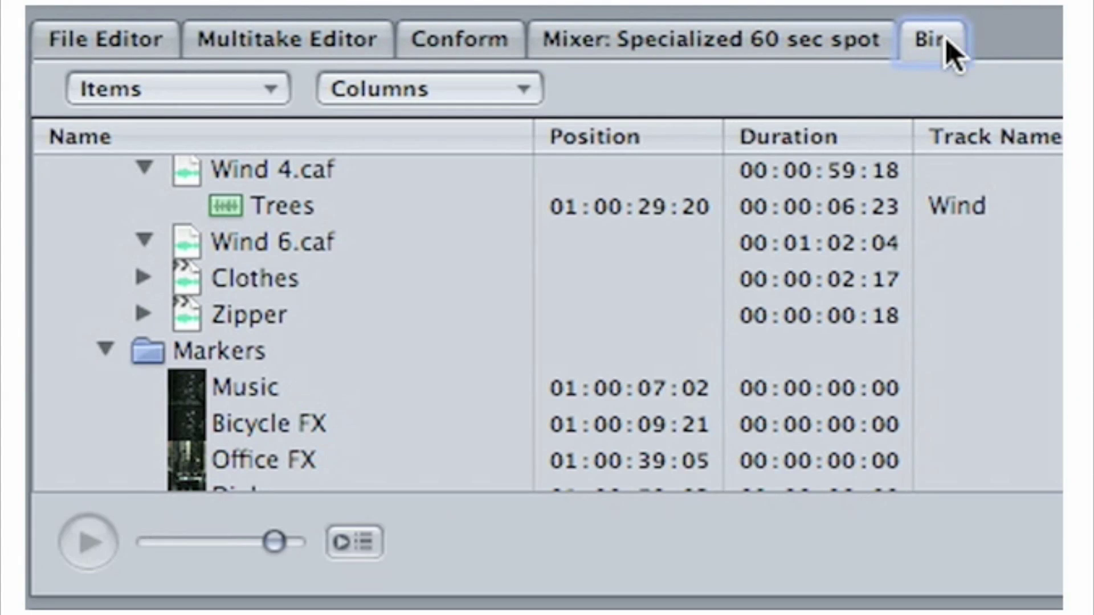
right_click(187, 334)
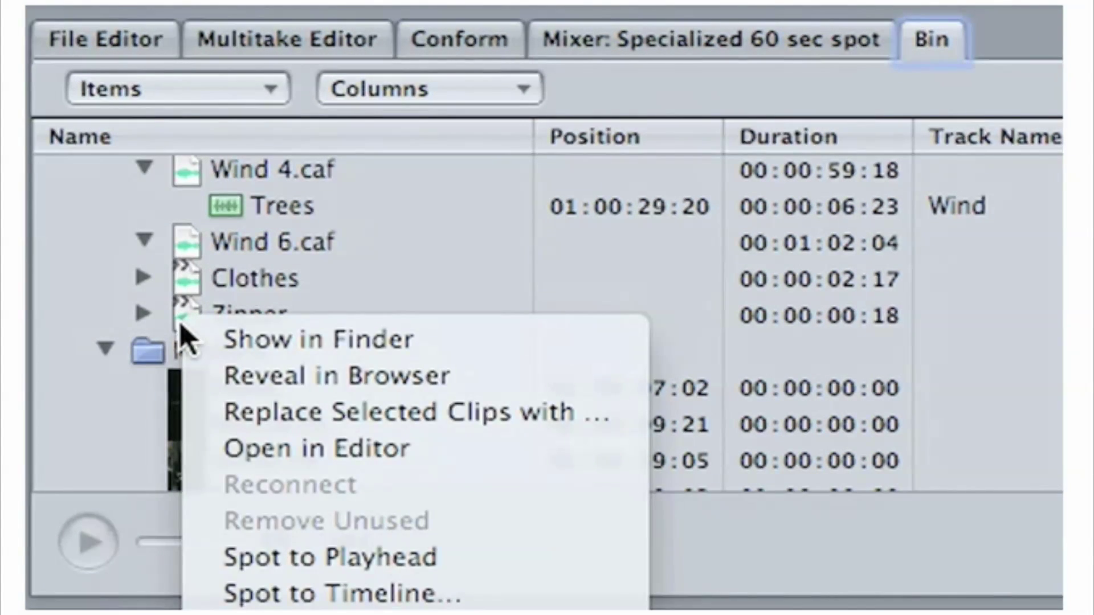
click(227, 564)
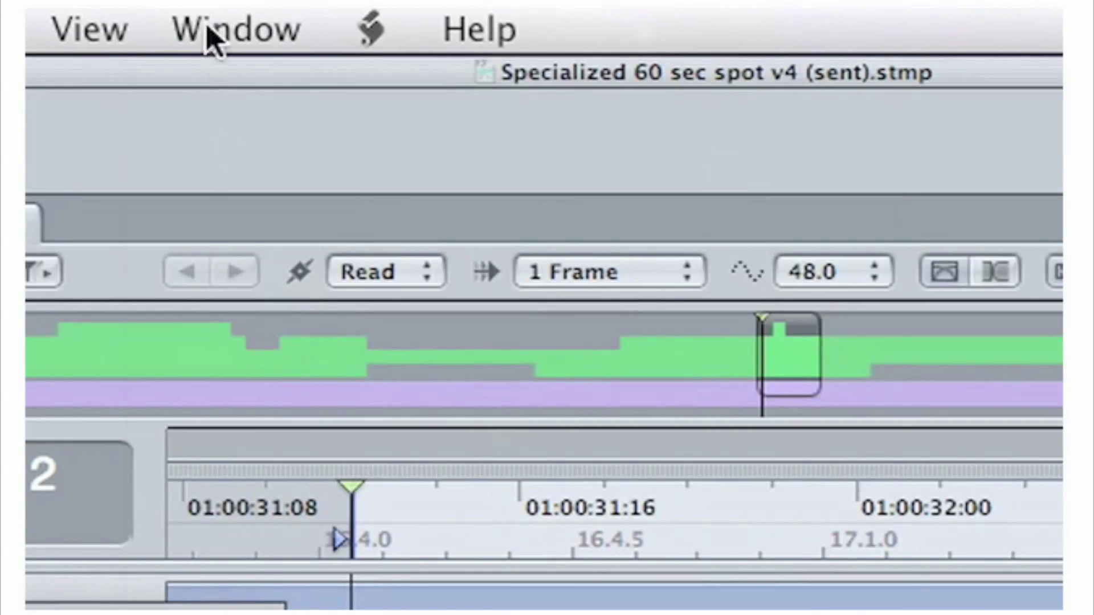
Step: Show the Multipoint Video HUD and slide the Gear Shift clip later to sync with the gear change
click(209, 35)
mouse_move(176, 475)
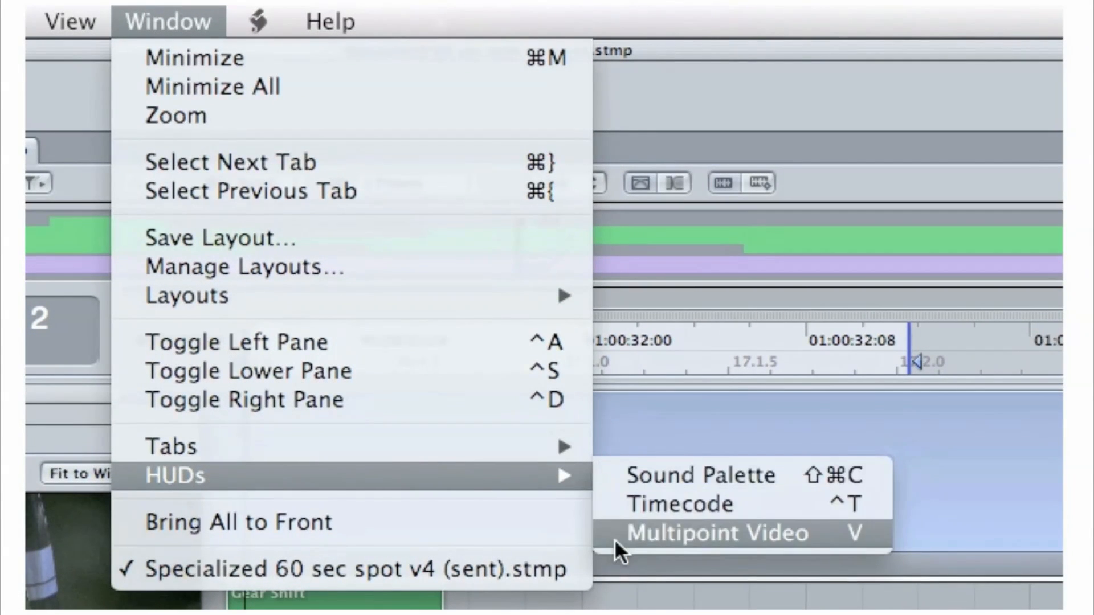
click(627, 534)
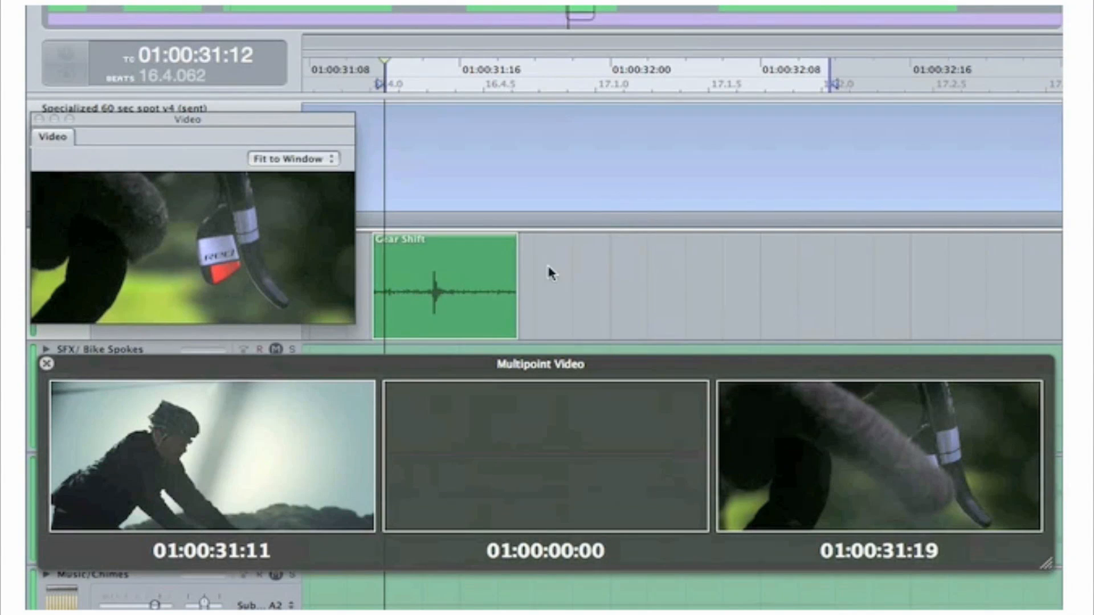
click(438, 299)
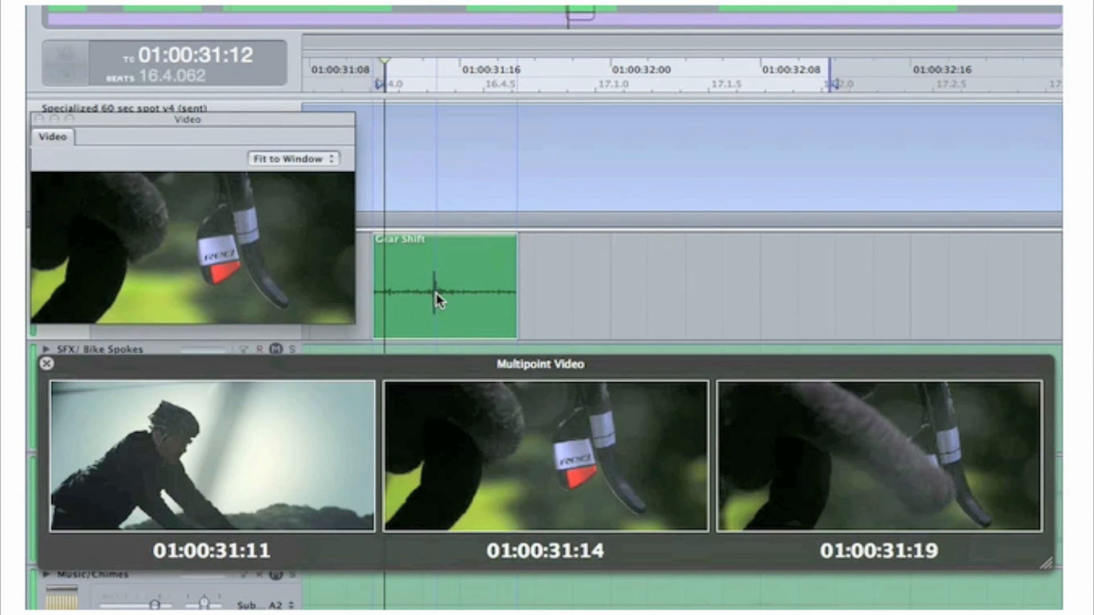
mouse_move(439, 299)
mouse_down()
mouse_move(688, 306)
mouse_move(653, 297)
mouse_up()
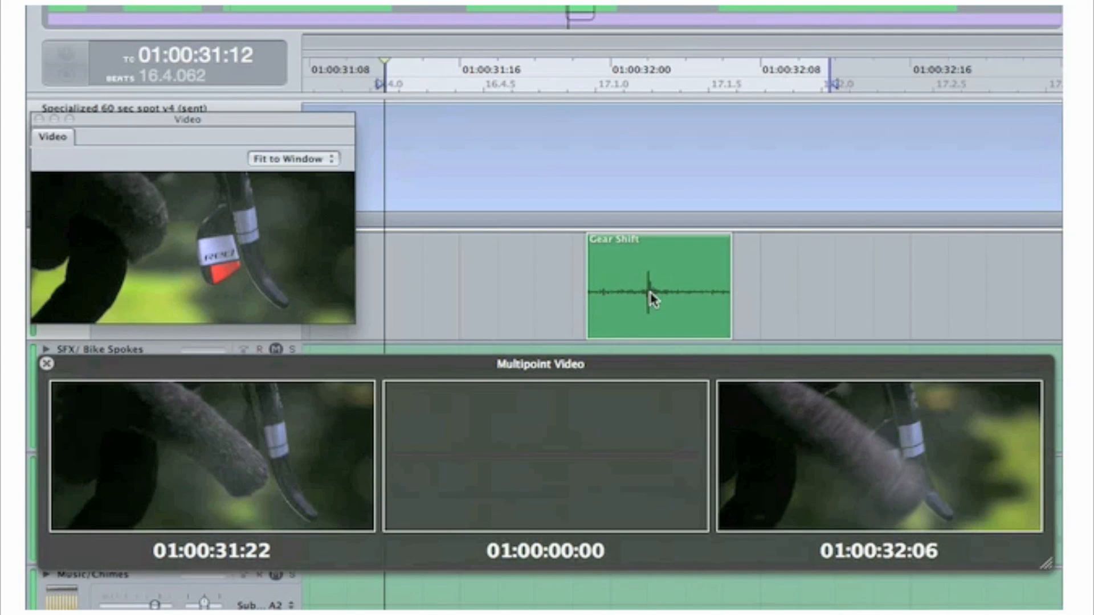
key(space)
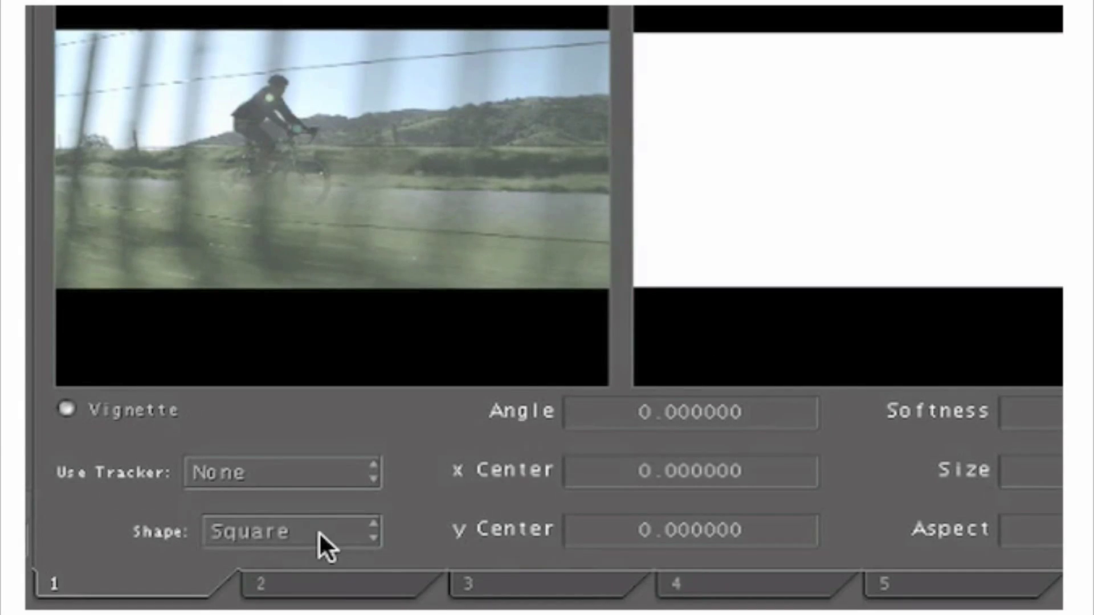
Step: Make the vignette a circle over the cyclist and shift the highlights graded inside it
click(319, 531)
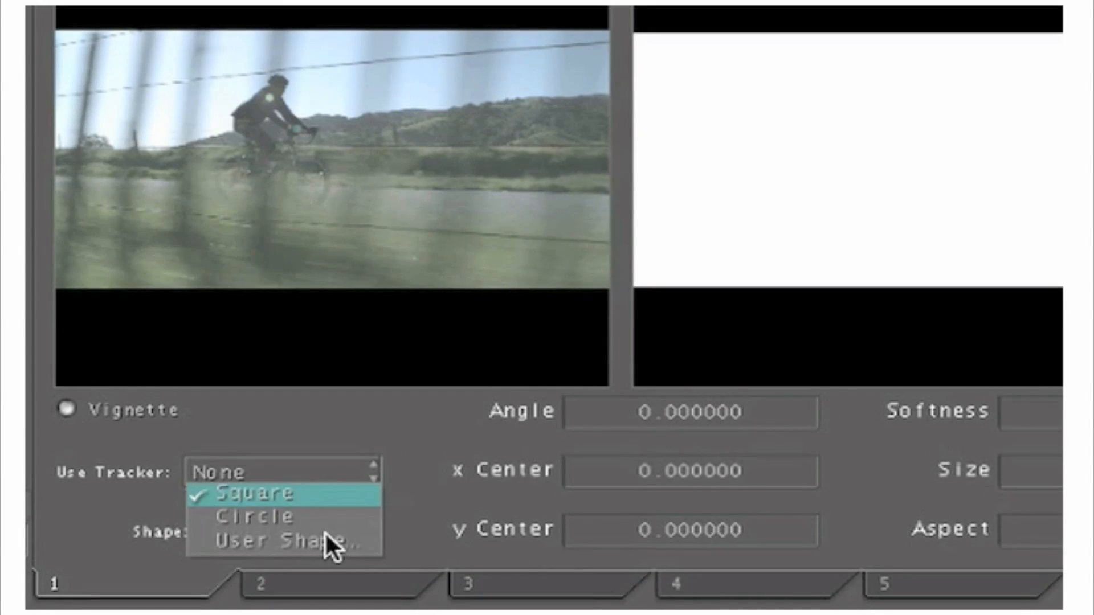
click(330, 514)
mouse_move(374, 291)
mouse_down()
mouse_move(163, 154)
mouse_move(646, 142)
mouse_up()
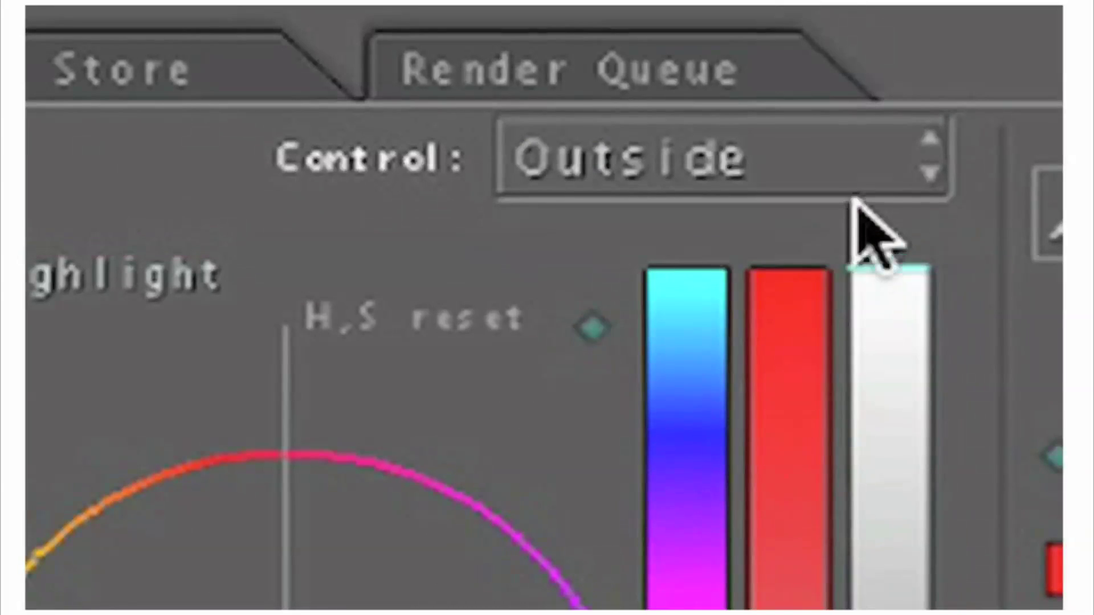
click(876, 184)
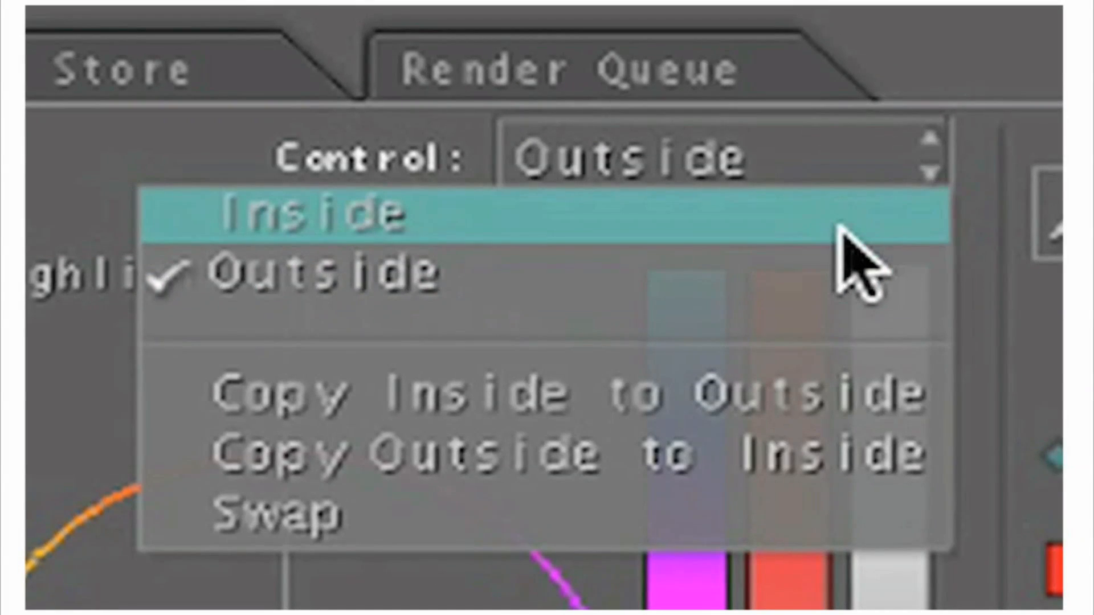
click(859, 257)
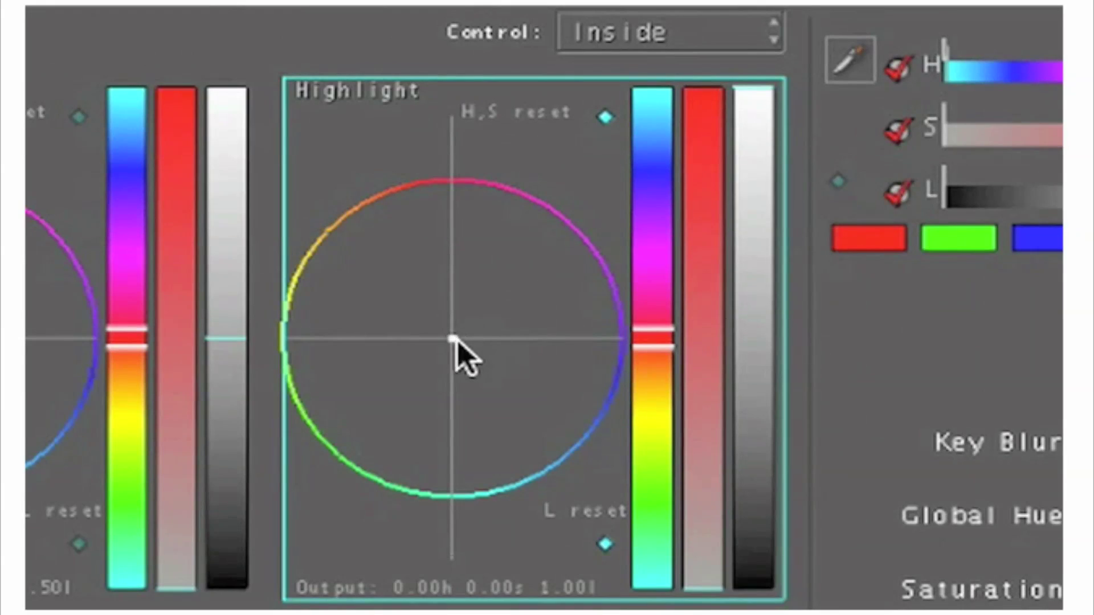
drag(453, 340, 476, 345)
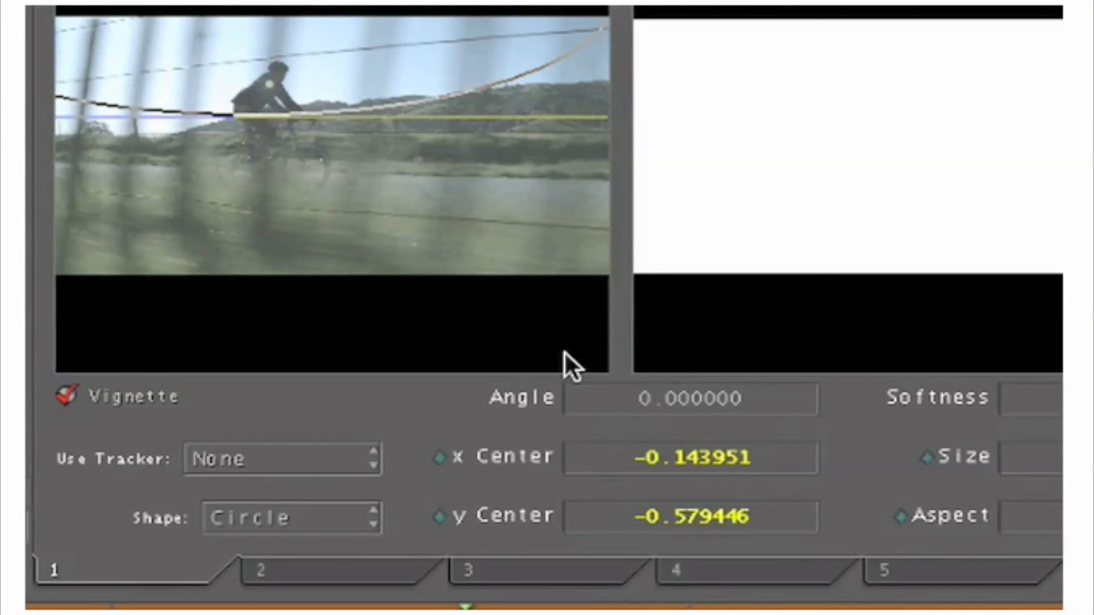
Step: On the vignette's second tab, set Use Tracker to tracker.1 so it follows the rider
click(391, 578)
click(346, 458)
click(352, 503)
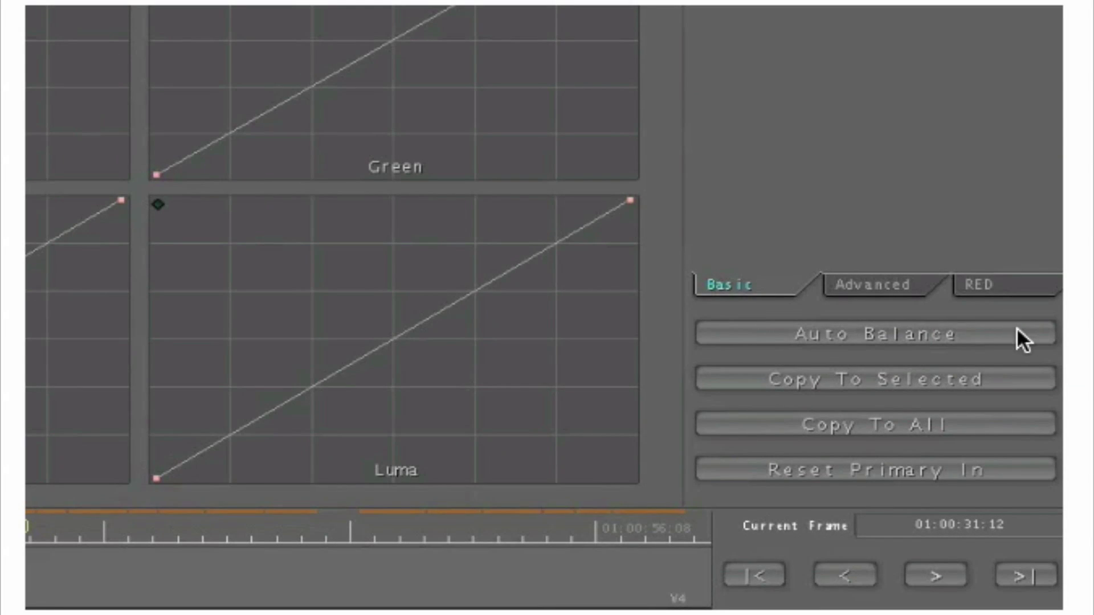
Step: Auto-balance the building shot, nudge the highlight wheel and bend the luma curve for contrast
click(1016, 332)
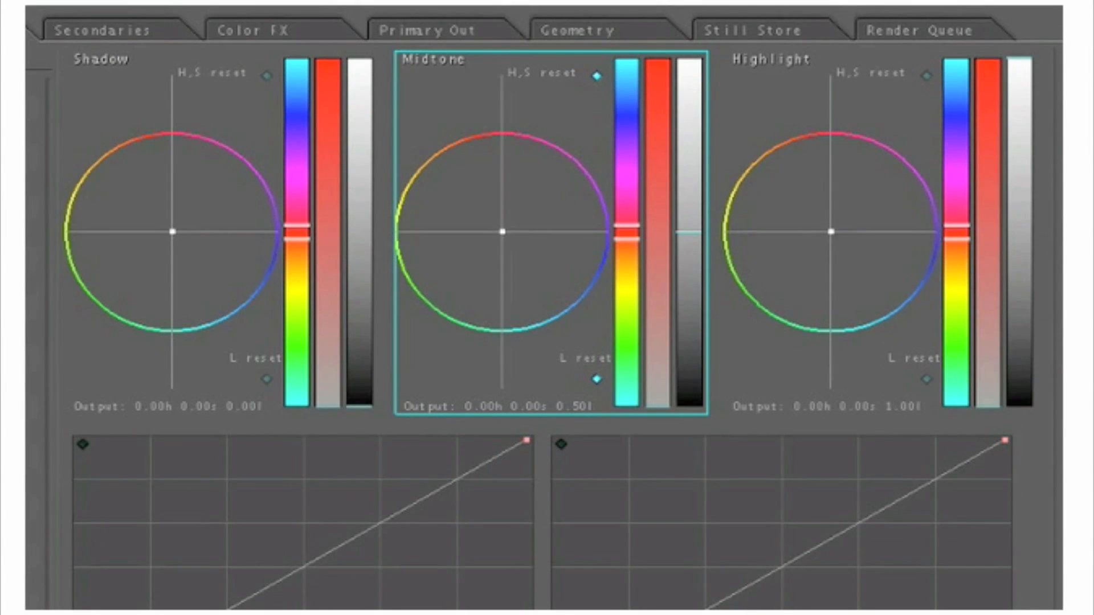
drag(834, 233, 831, 232)
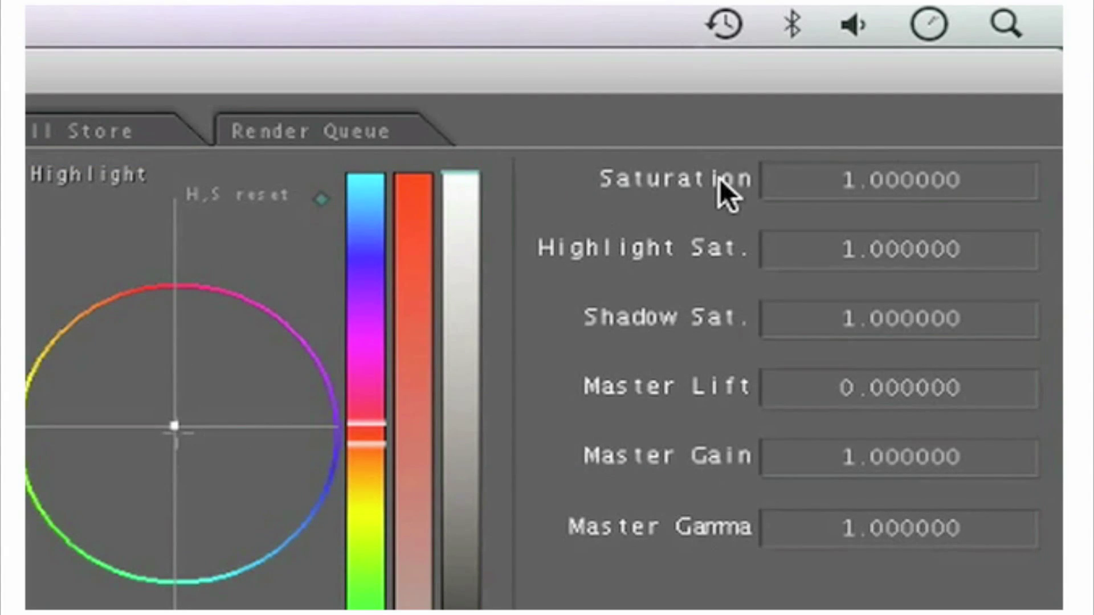
scroll(719, 179, up, 2)
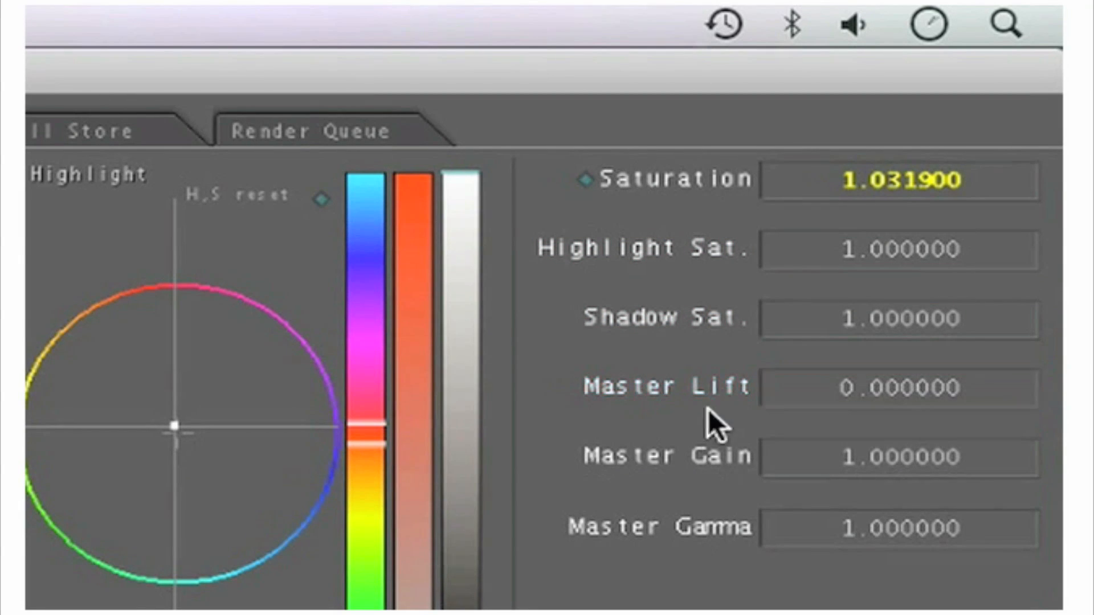
scroll(740, 537, up, 2)
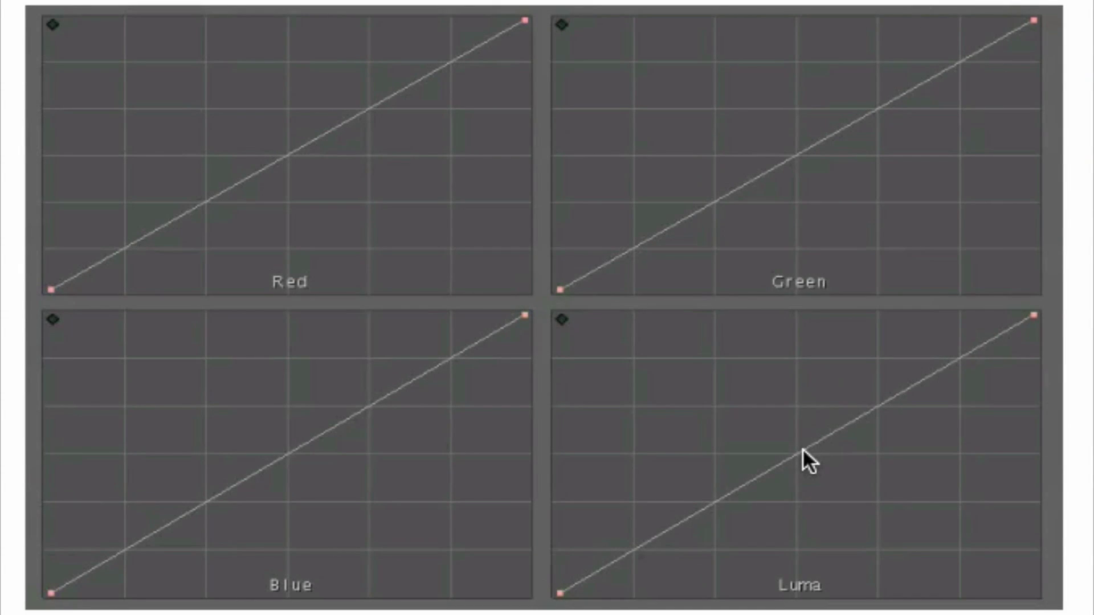
mouse_move(802, 449)
mouse_down()
mouse_move(848, 487)
mouse_move(775, 361)
mouse_up()
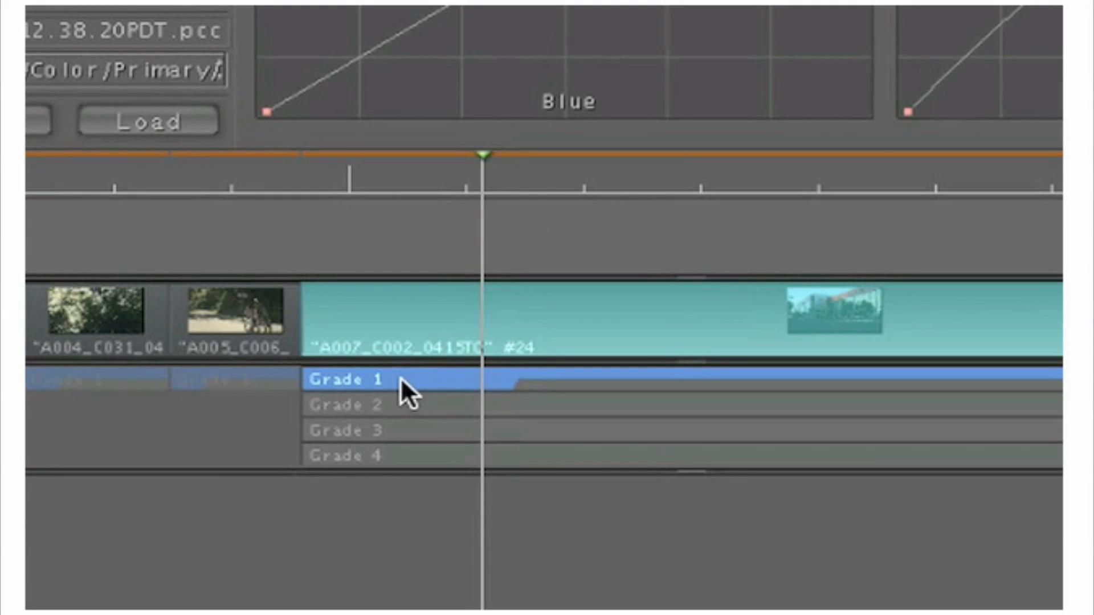
Step: Switch the clip to Grade 2 and then to Grade 4
click(408, 402)
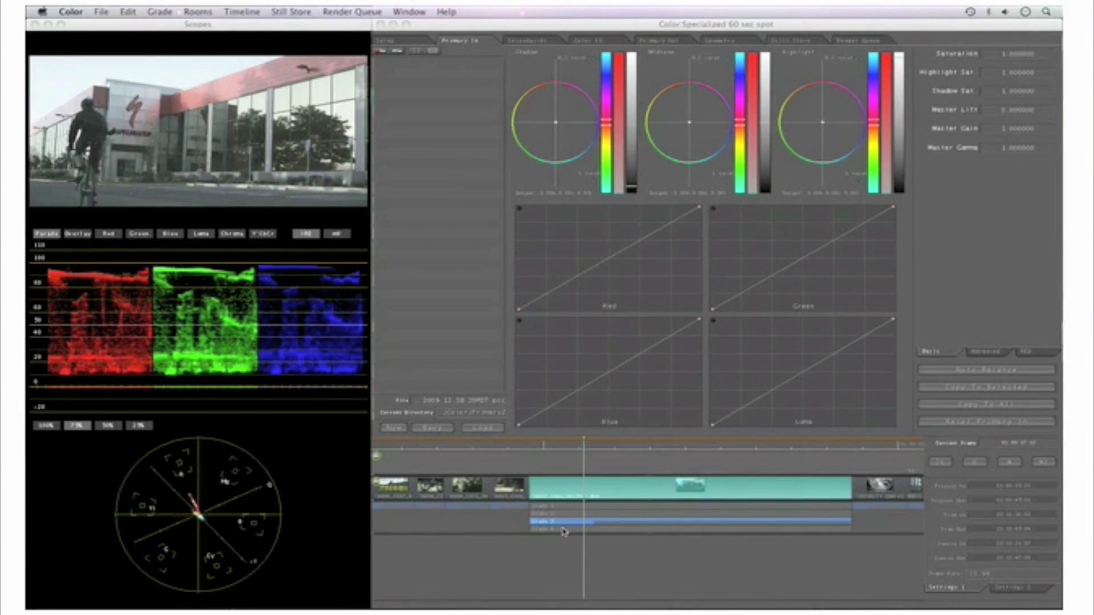
click(563, 531)
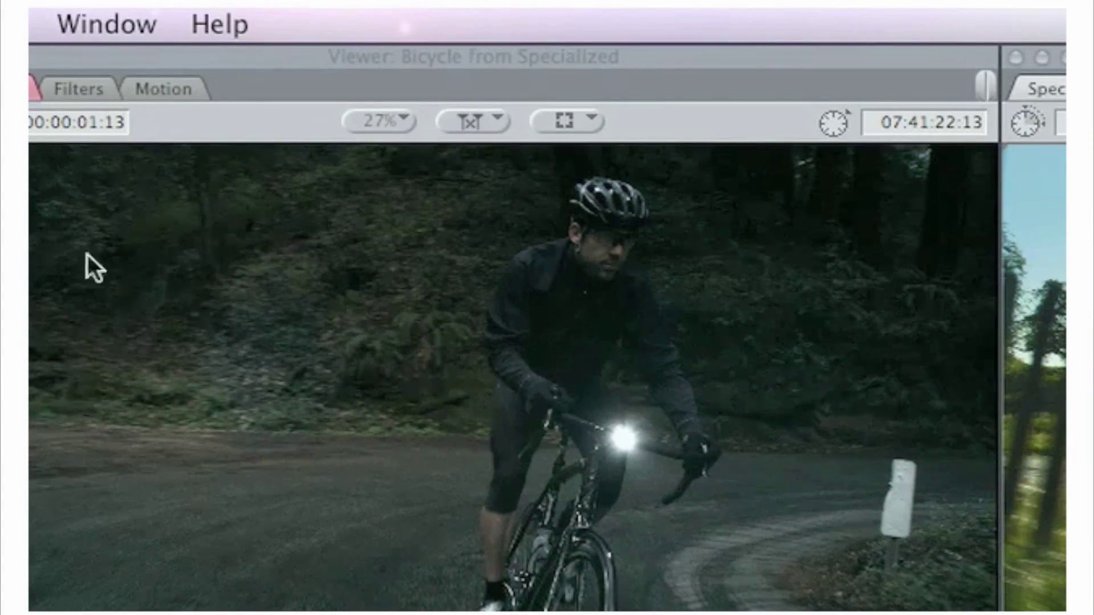
Step: Apply the Two Up window arrangement and narrow the Browser so the timeline widens
click(107, 24)
mouse_move(436, 51)
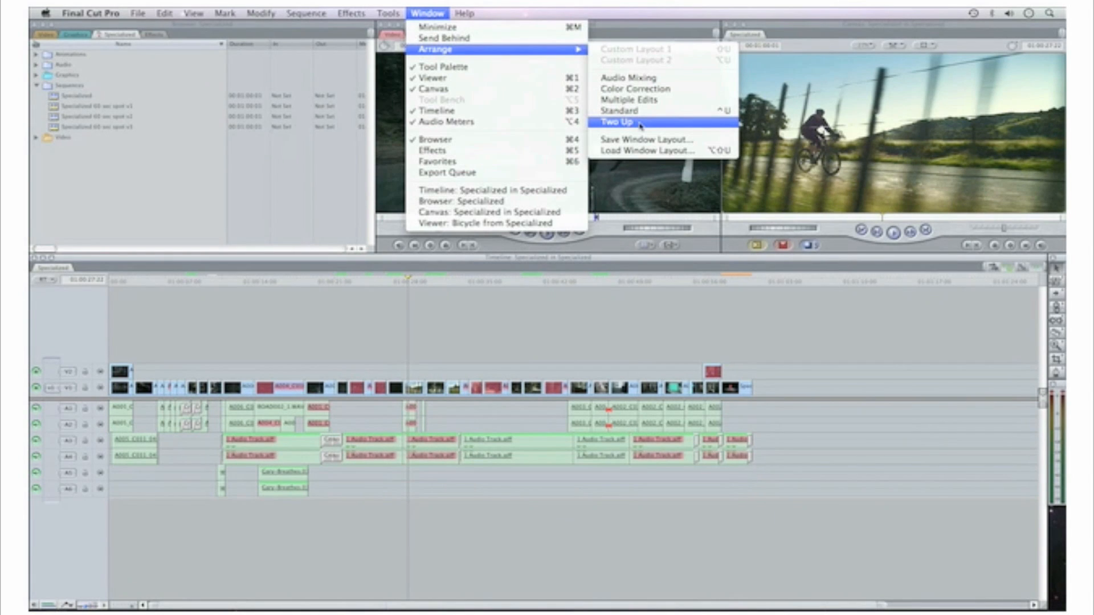
click(639, 122)
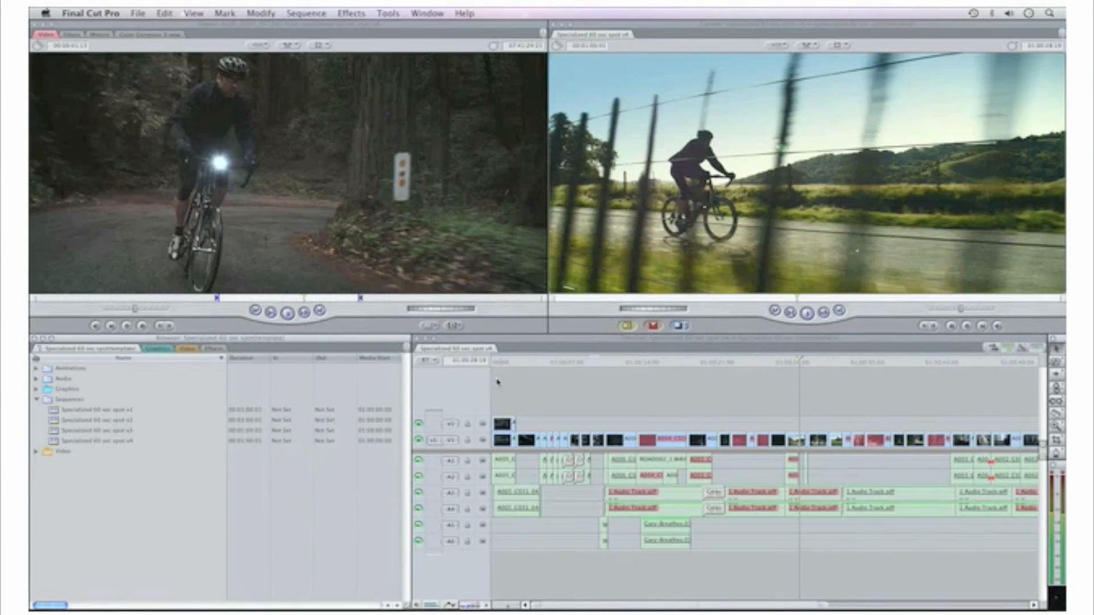
drag(412, 390, 321, 399)
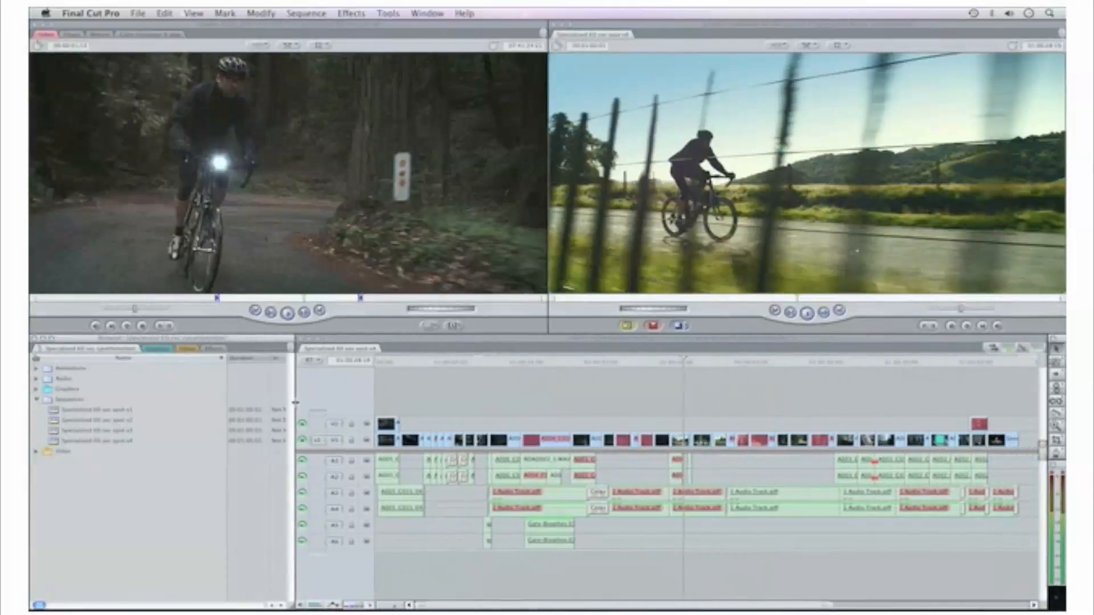
drag(293, 402, 278, 404)
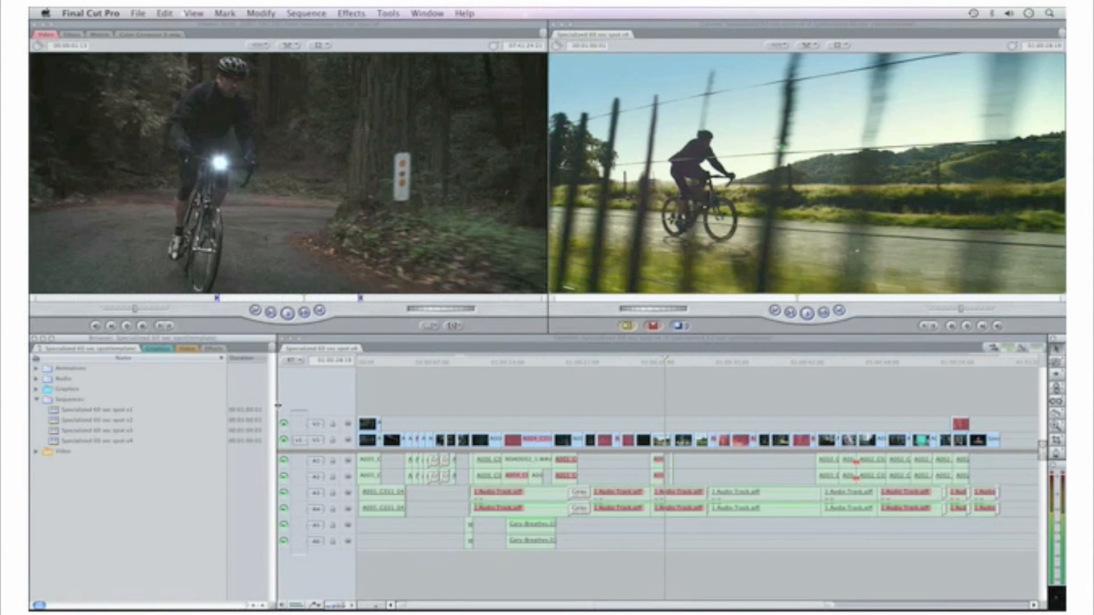
click(428, 12)
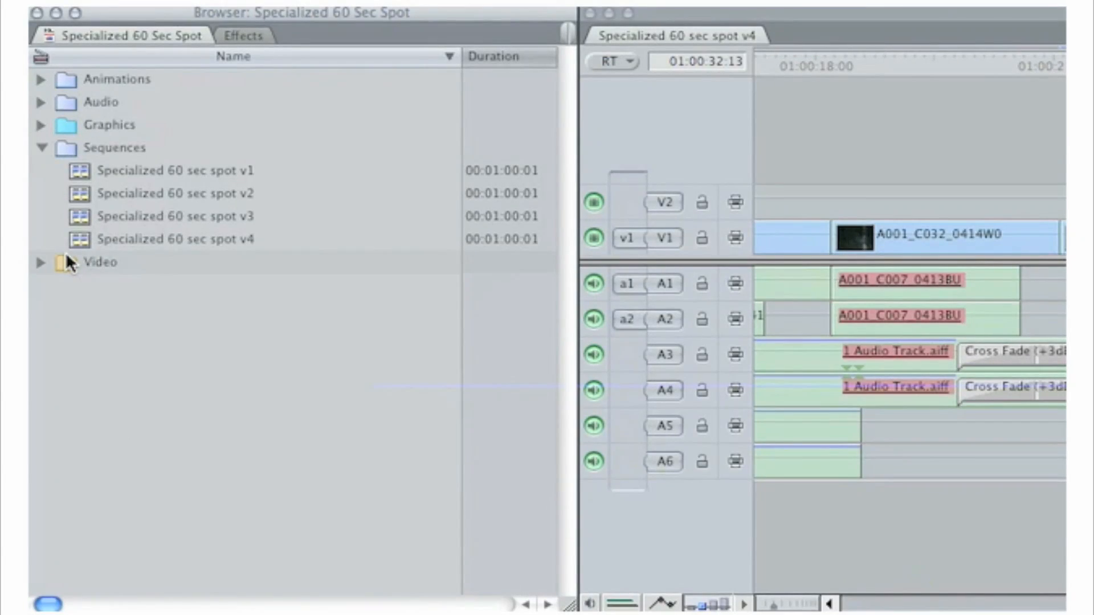
Step: Dock the Video and Graphics bins as Browser tabs with Graphics placed before Video
double_click(69, 261)
double_click(67, 125)
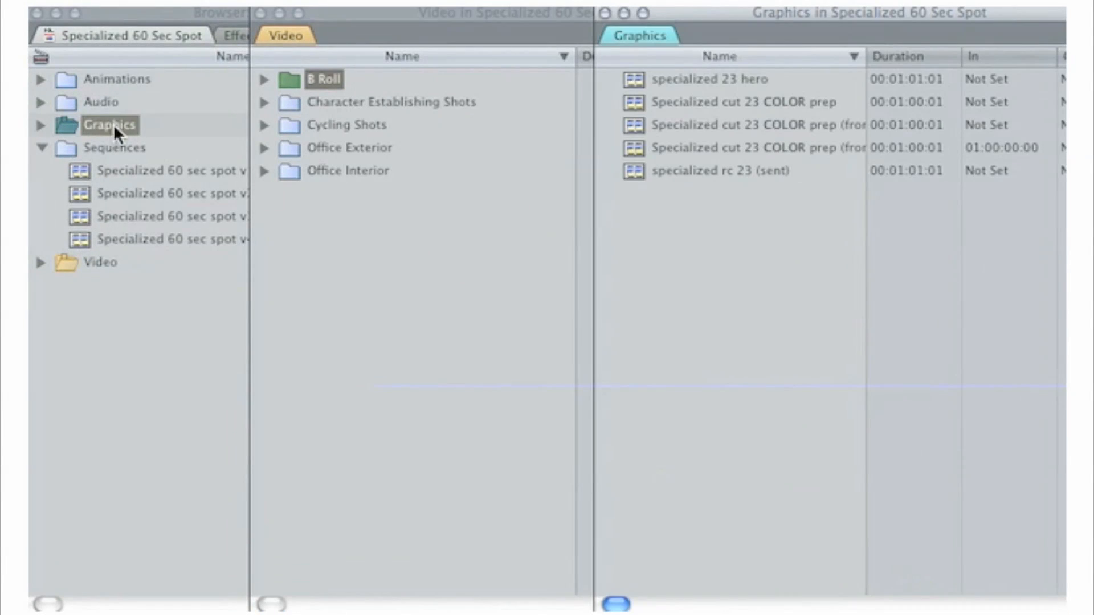
drag(286, 34, 215, 31)
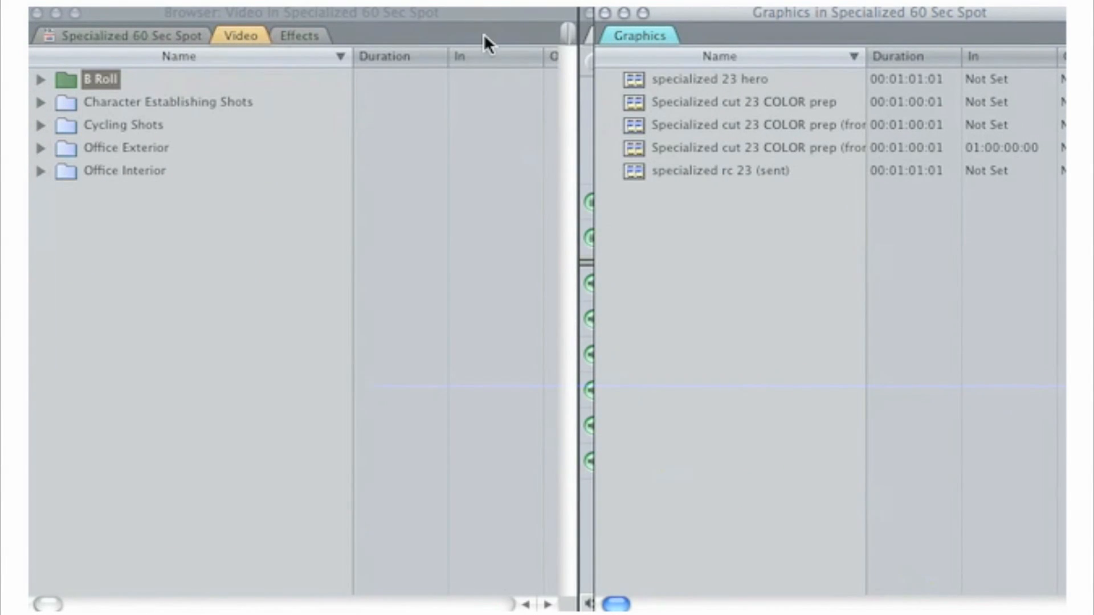
drag(655, 35, 257, 33)
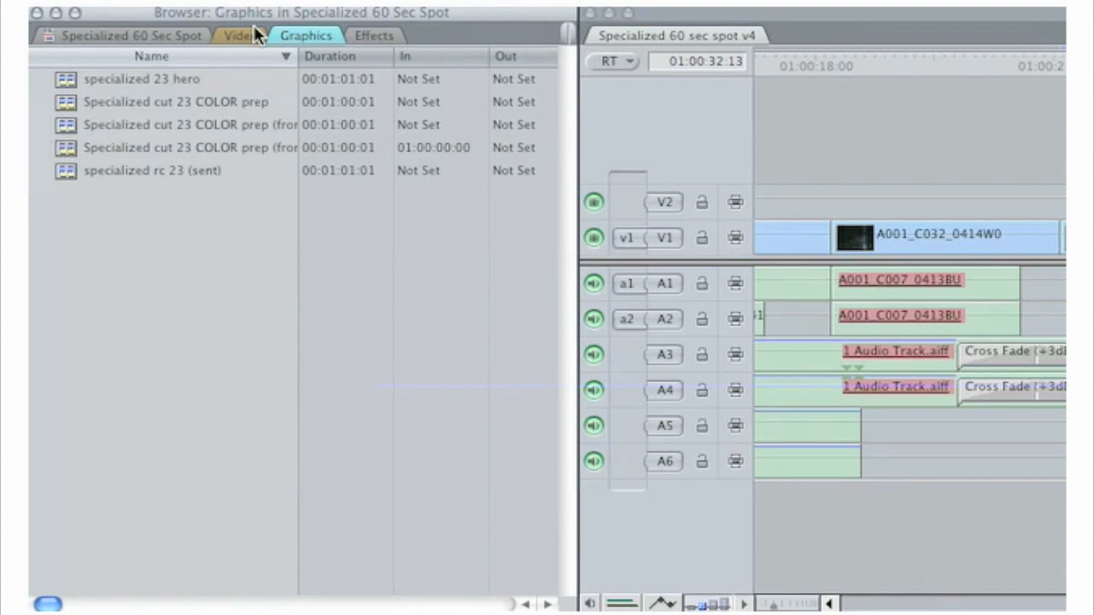
drag(234, 35, 336, 36)
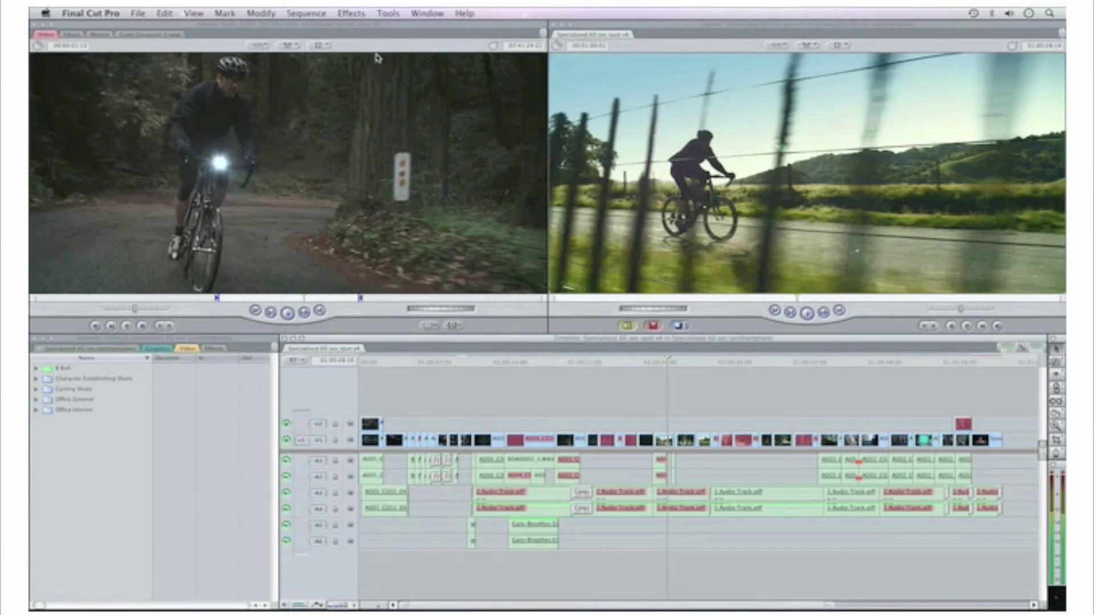
Step: Search 'select' and add the Select All Tracks Forward Tool to the timeline button bar
click(388, 12)
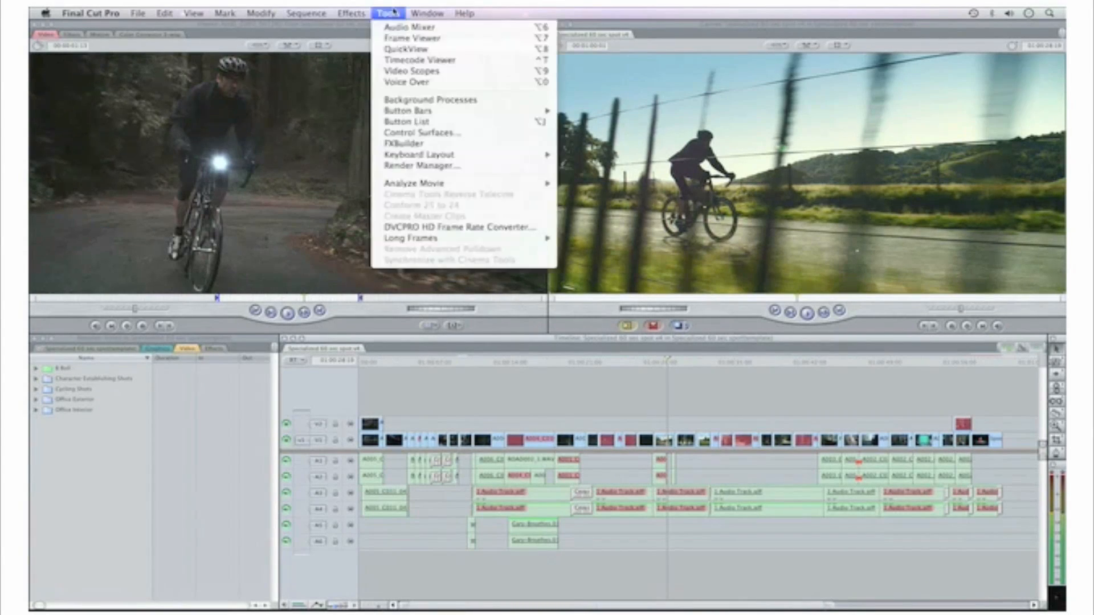
mouse_move(276, 416)
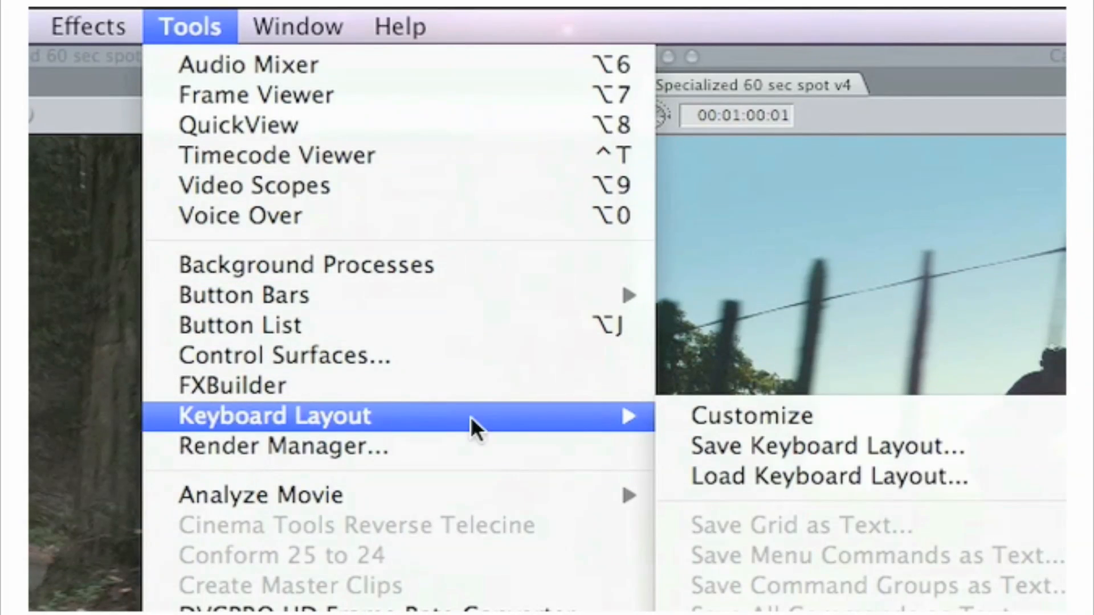
click(702, 411)
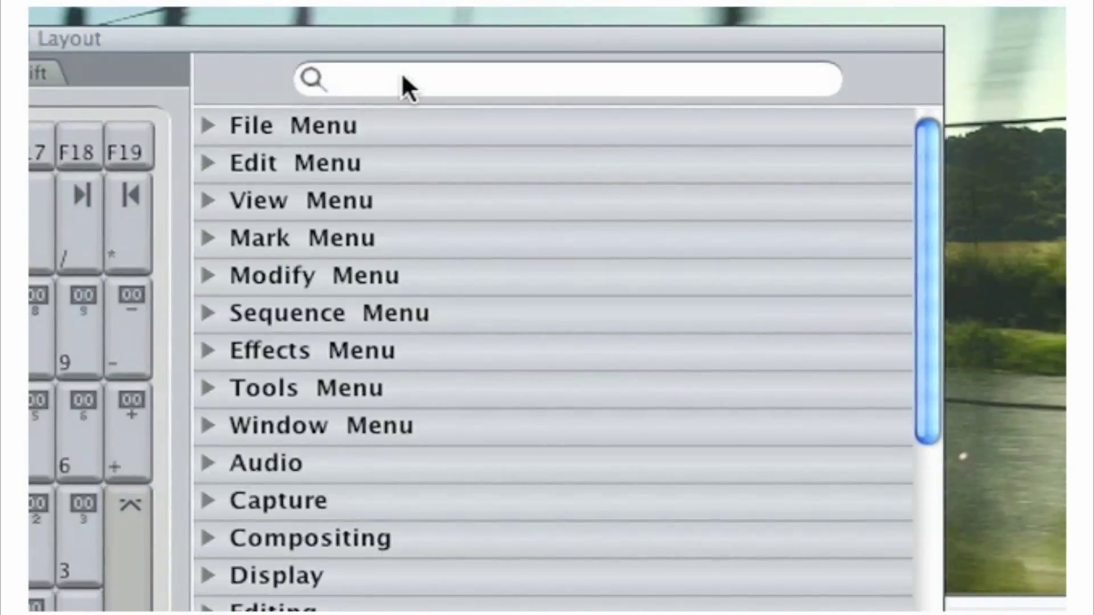
click(406, 79)
text(select)
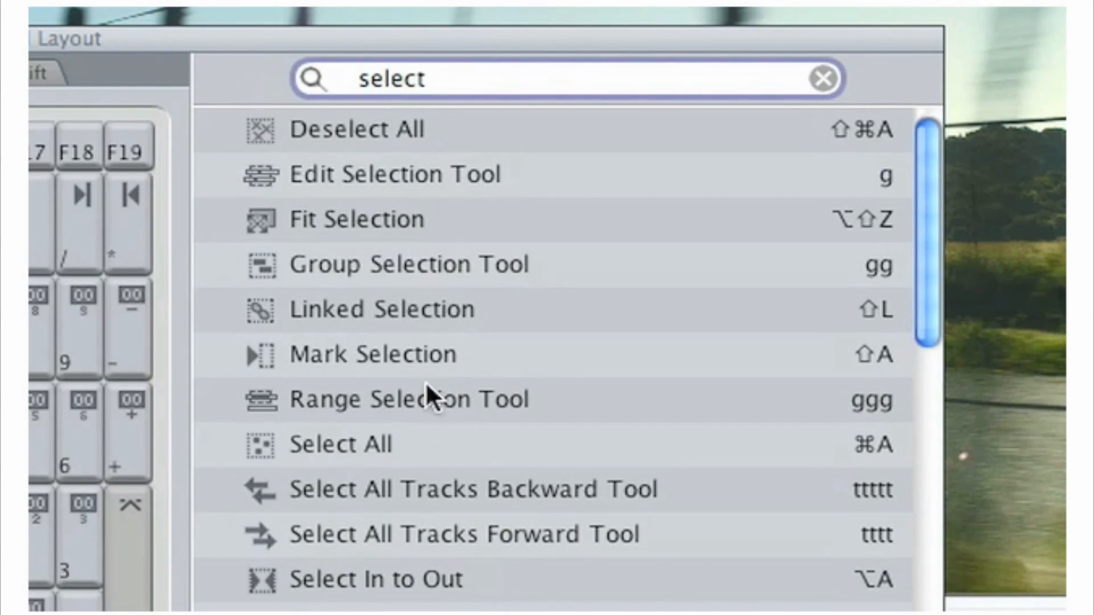
click(411, 564)
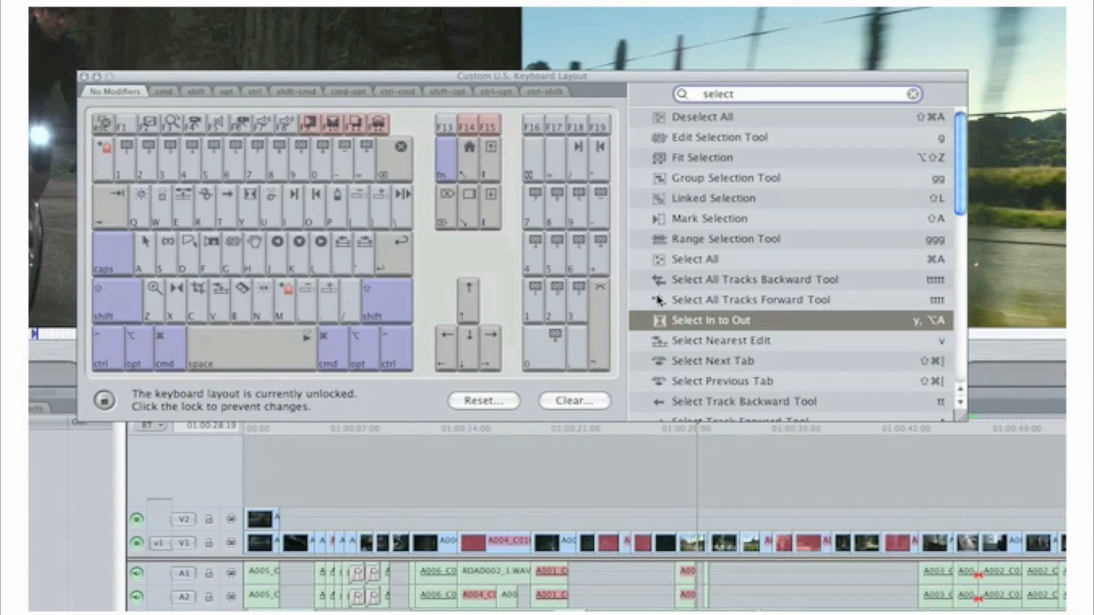
drag(1004, 378, 1008, 376)
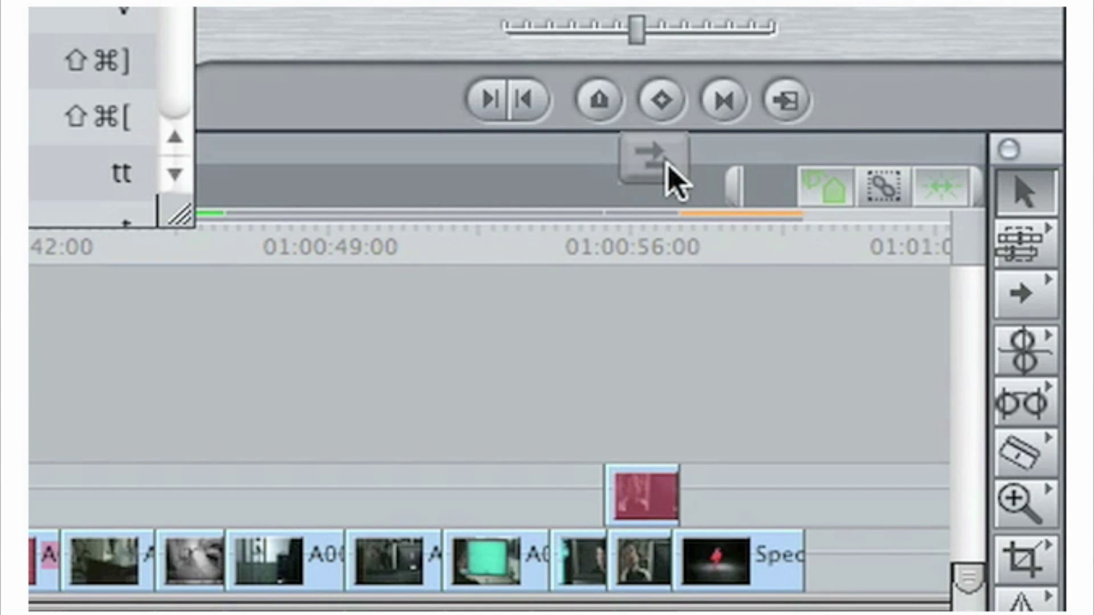
drag(675, 175, 752, 186)
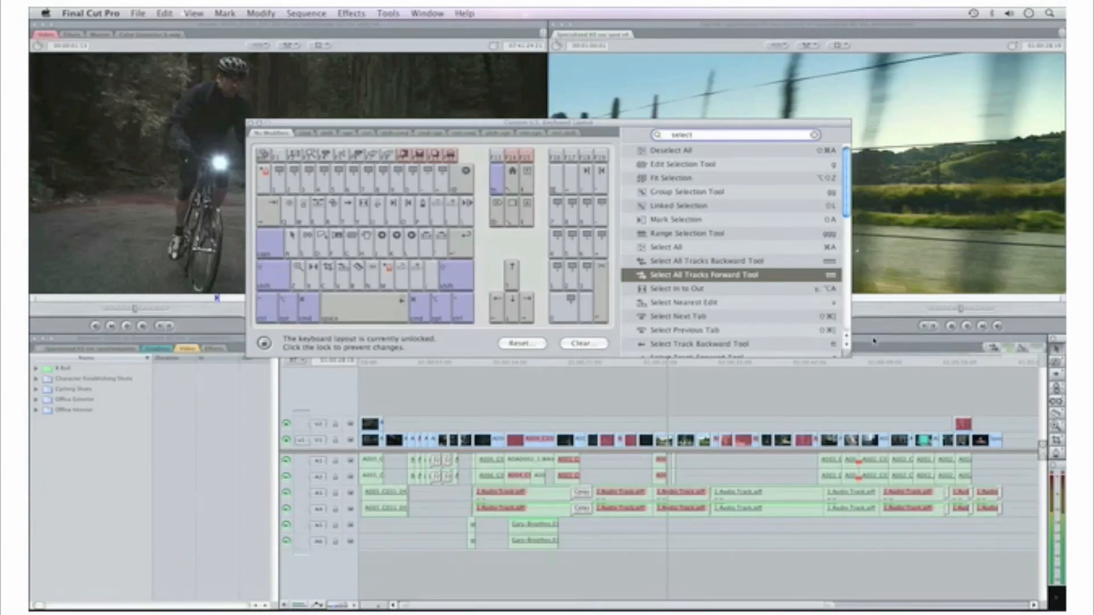
Step: Save the customized keyboard layout under a new name
click(388, 13)
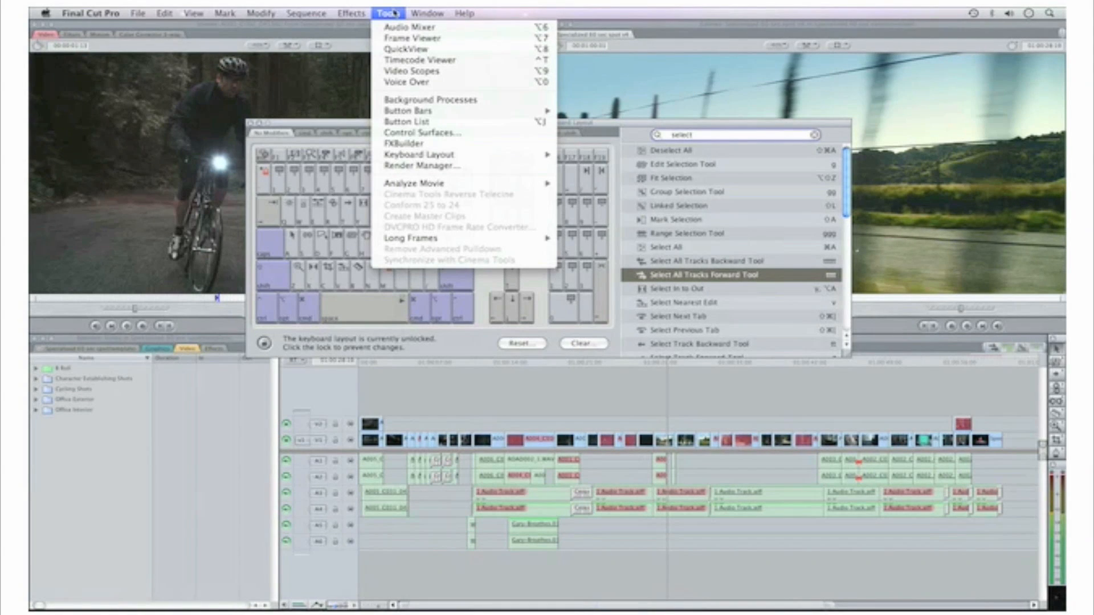
mouse_move(317, 310)
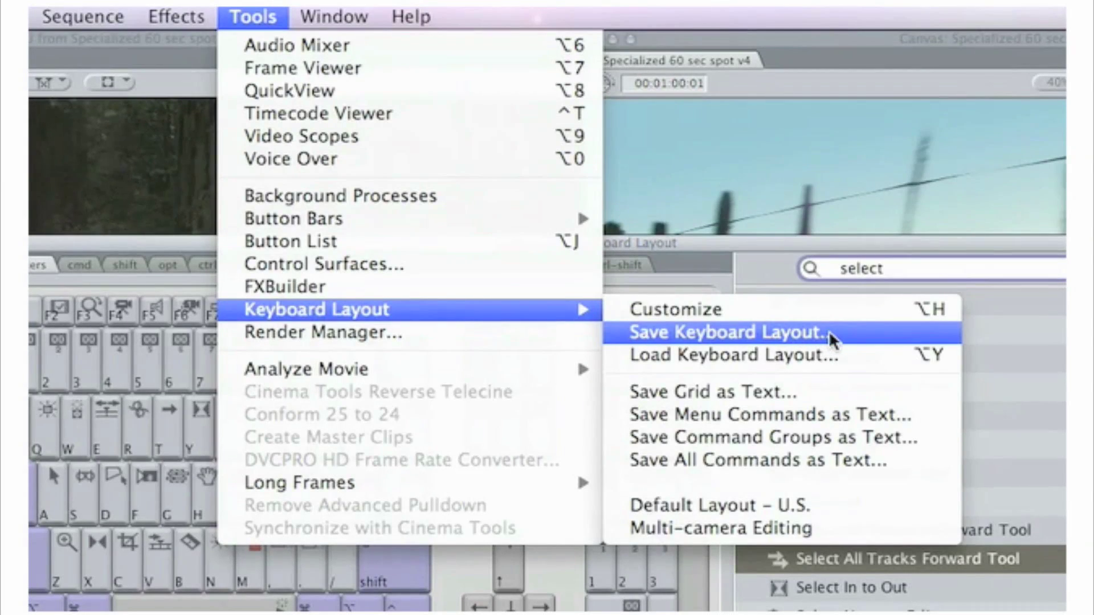
click(828, 331)
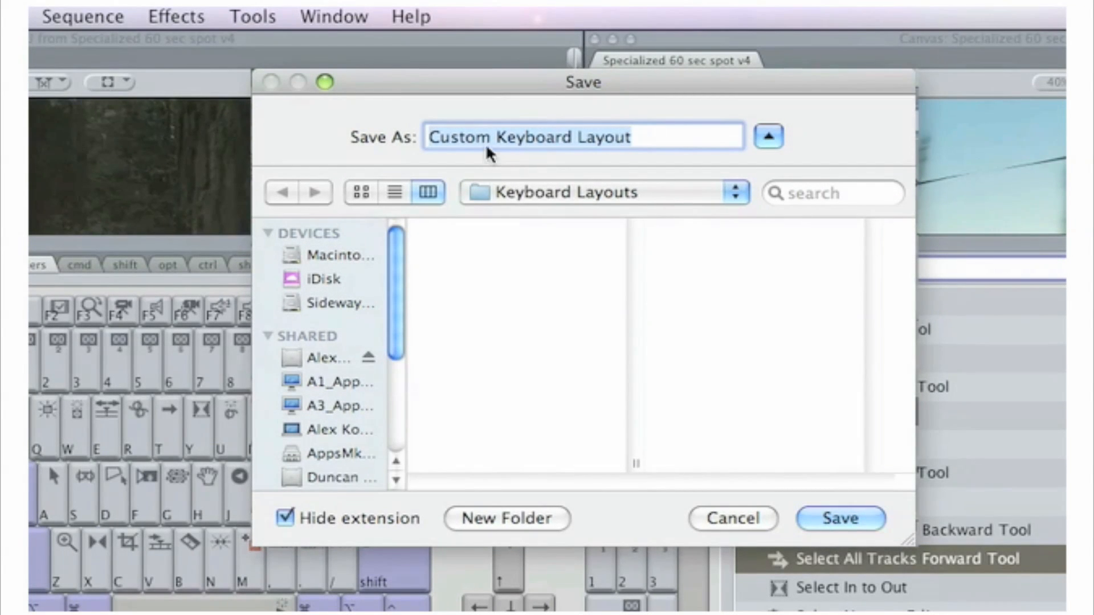
click(483, 138)
double_click(483, 139)
text(Alex's)
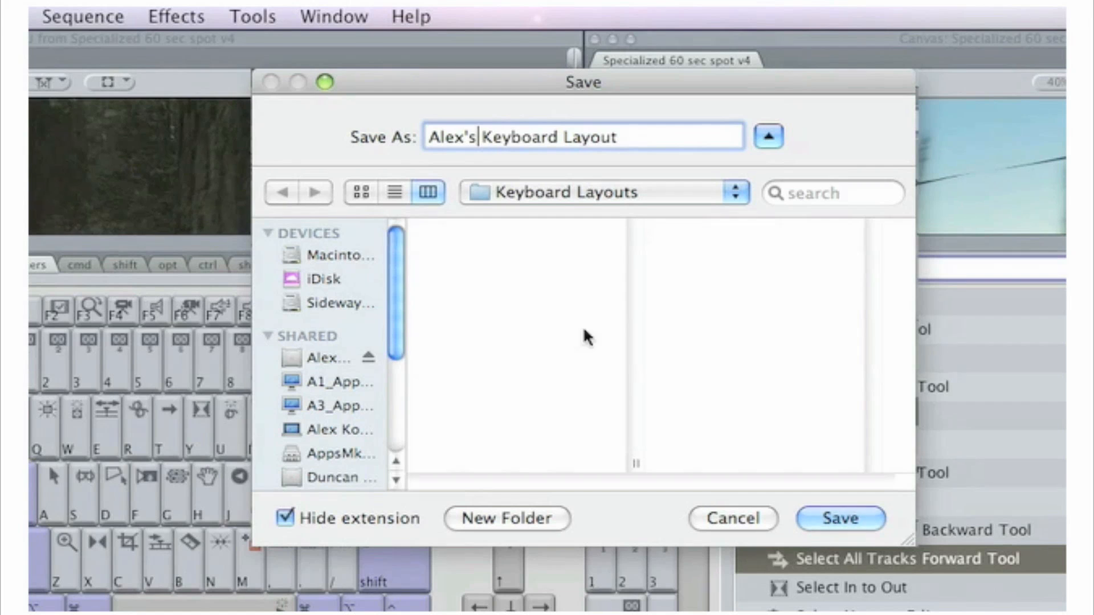
click(839, 518)
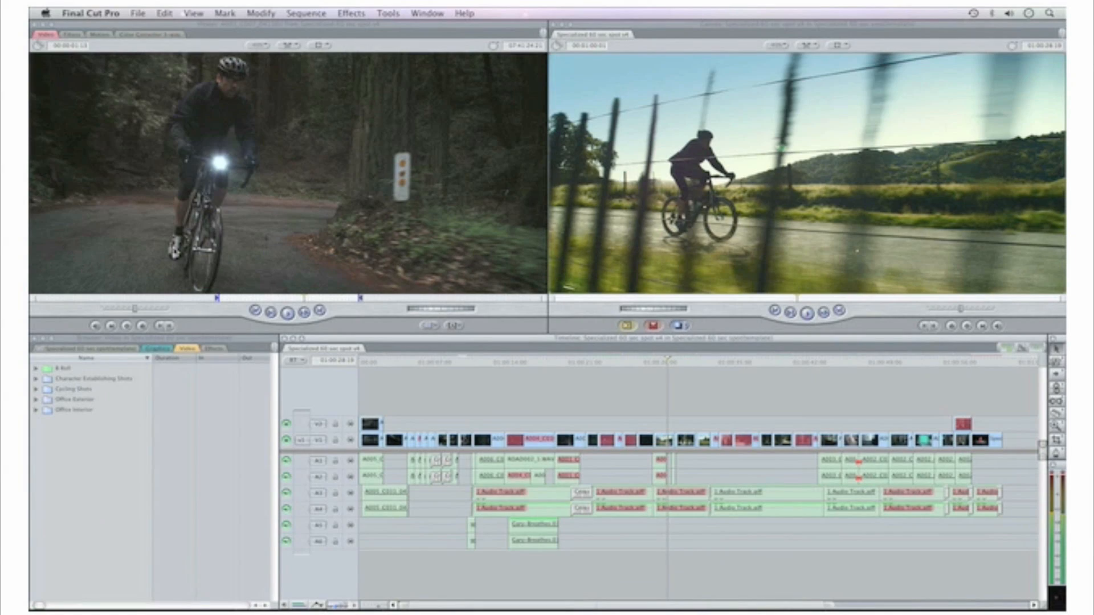